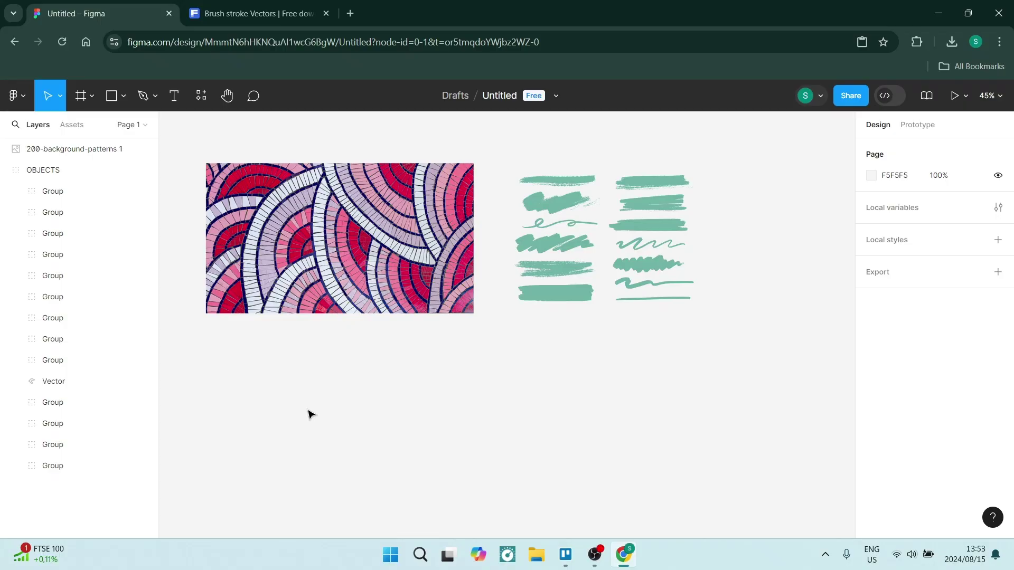
Switch to Freepik, open the green ink brush stroke collection from the vector results and show its download options
left_click(293, 248)
left_click(620, 228)
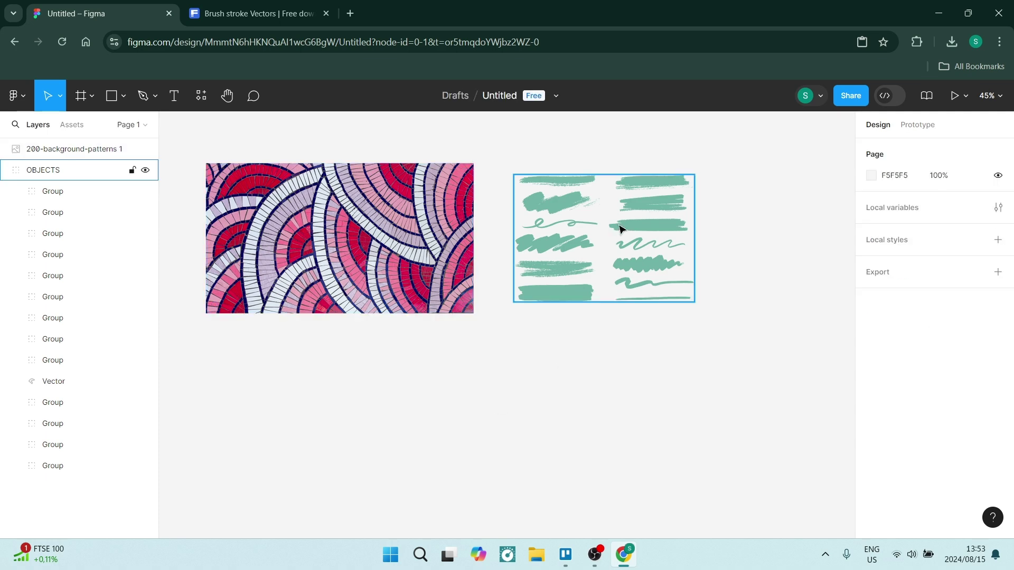
left_click(270, 10)
scroll(607, 376, "down", 3)
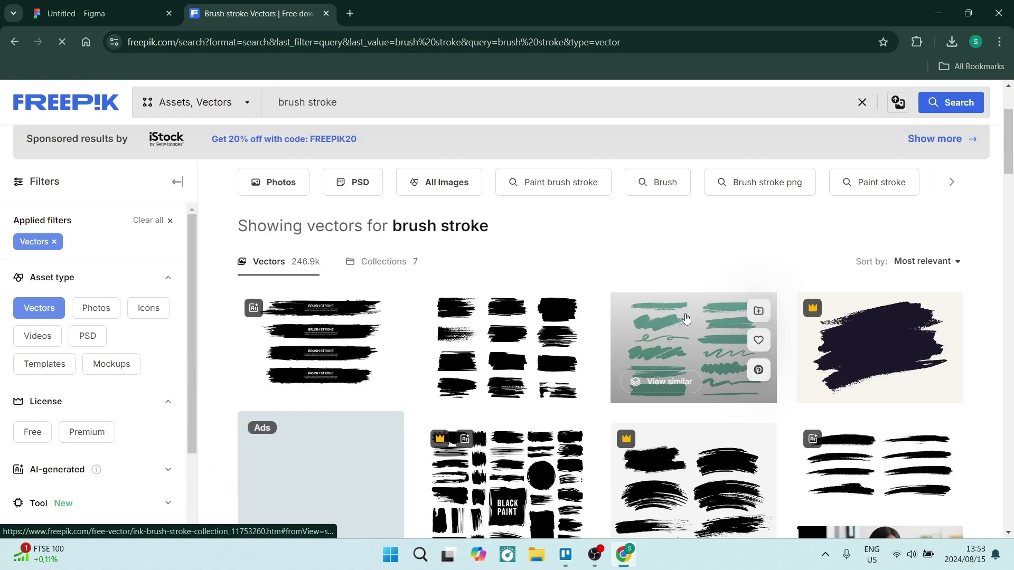
left_click(654, 329)
left_click(821, 334)
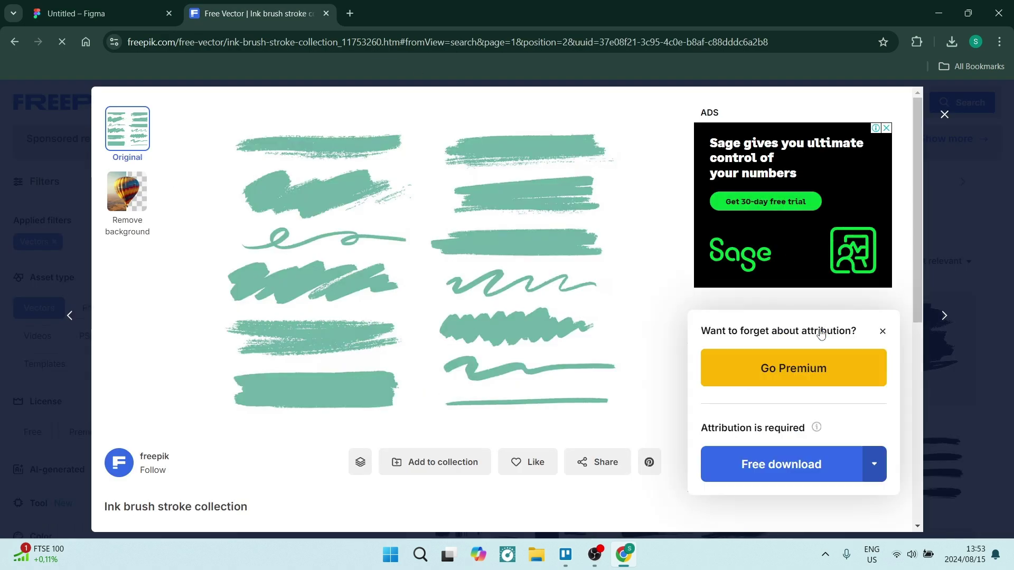
left_click(876, 465)
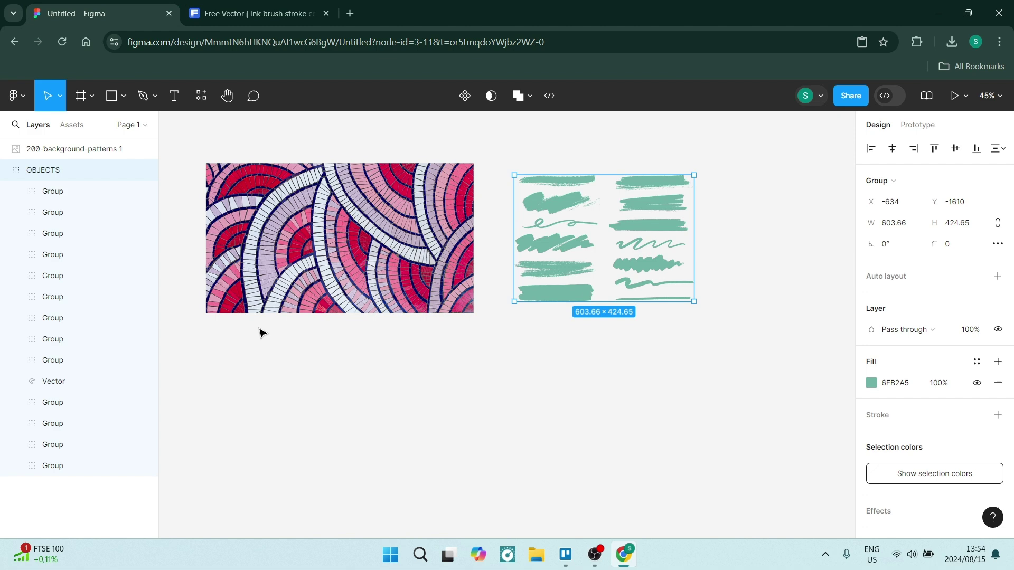
left_click(260, 333)
left_click(17, 96)
left_click(422, 399)
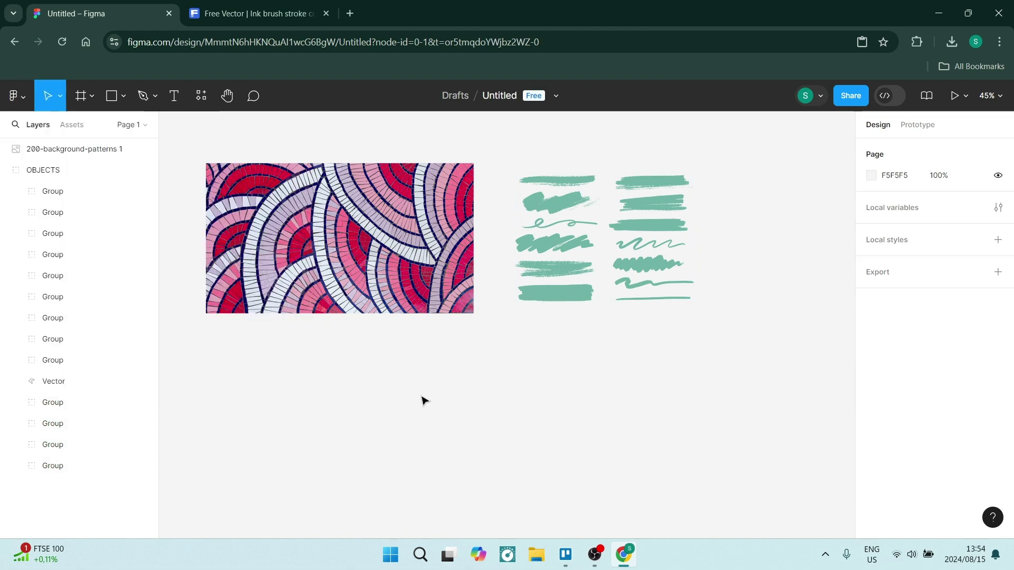
Move the fifth brush stroke of the first column onto the pattern image and bring it to the front of its group
left_click(534, 201)
left_click(79, 258)
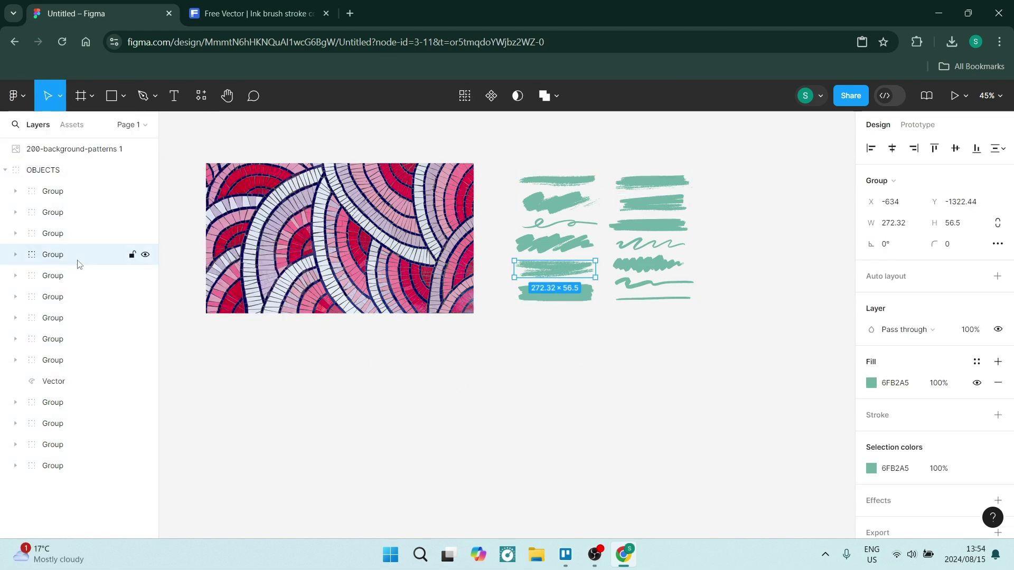
left_click_drag(554, 270, 340, 236)
right_click(269, 236)
left_click(296, 204)
scroll(238, 179, "up", 5)
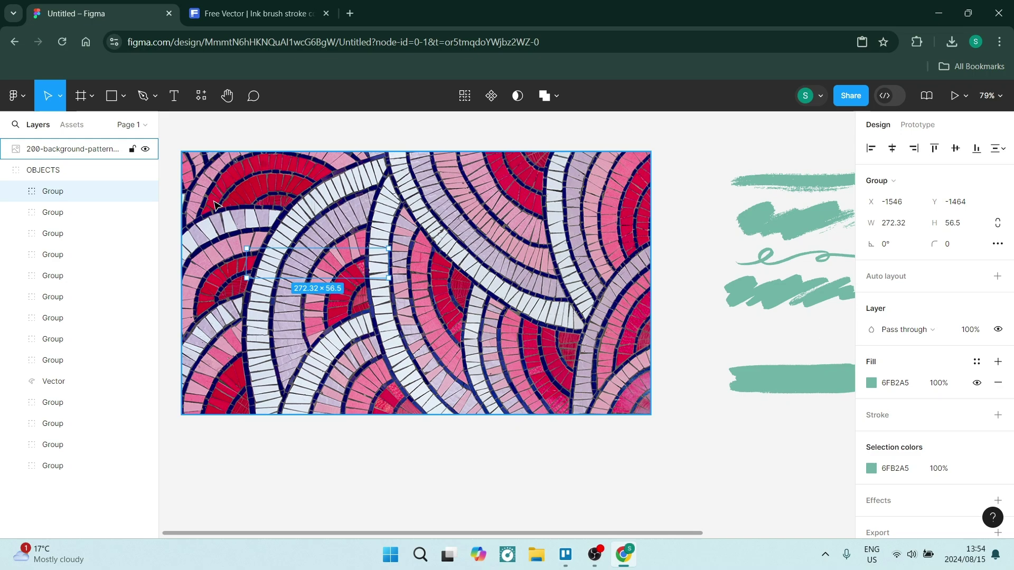
Place the 200-background-patterns 1 image at the bottom of the layer order, behind the brush strokes
left_click(279, 259)
left_click_drag(297, 497, 259, 198)
scroll(357, 274, "down", 1)
left_click(218, 486)
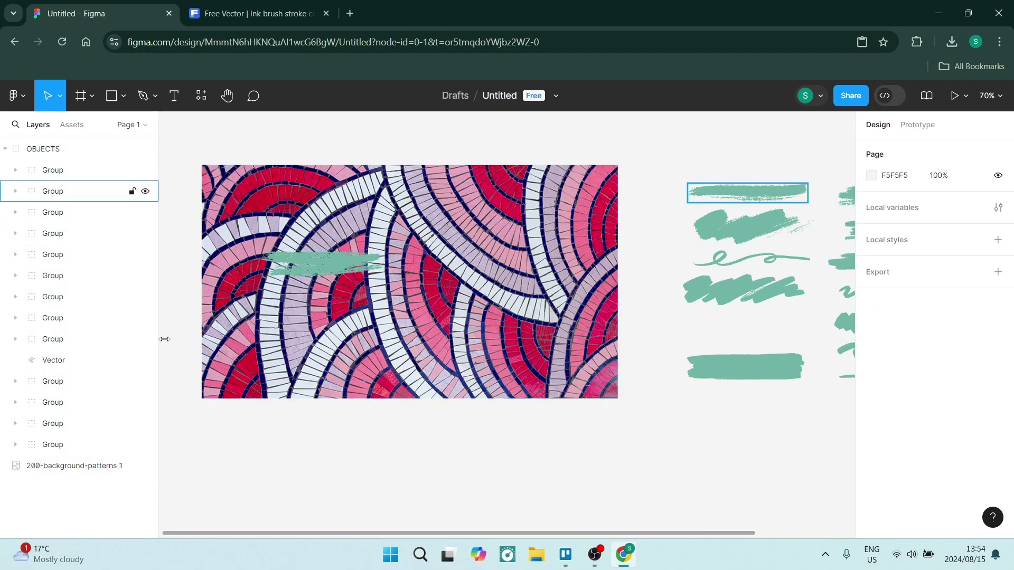
left_click(79, 171)
left_click(79, 466)
scroll(643, 220, "down", 5)
left_click(736, 286)
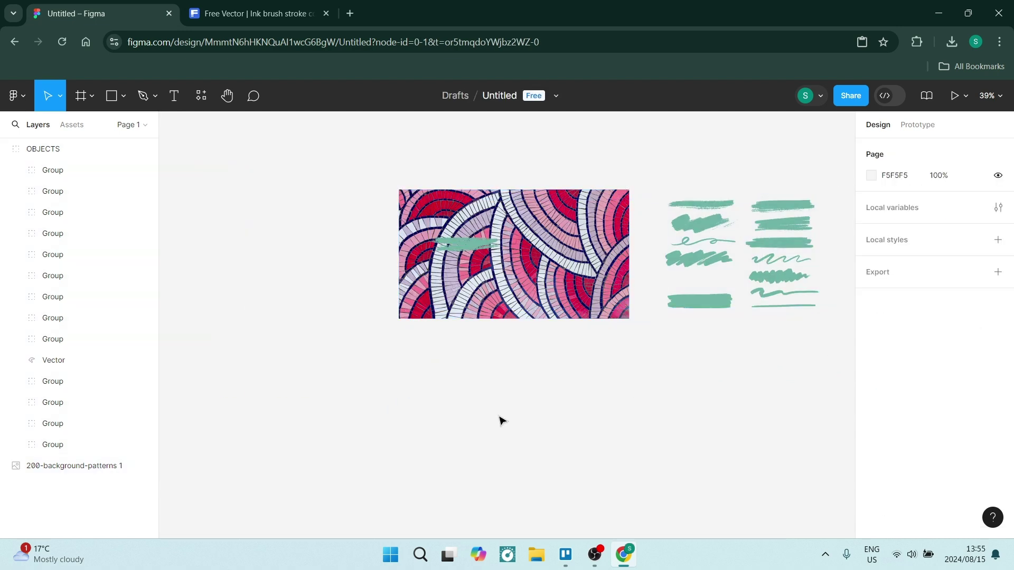
Enlarge the brush stroke on the pattern image to about 819 × 170 and centre it over the image
scroll(315, 262, "up", 3)
double_click(529, 239)
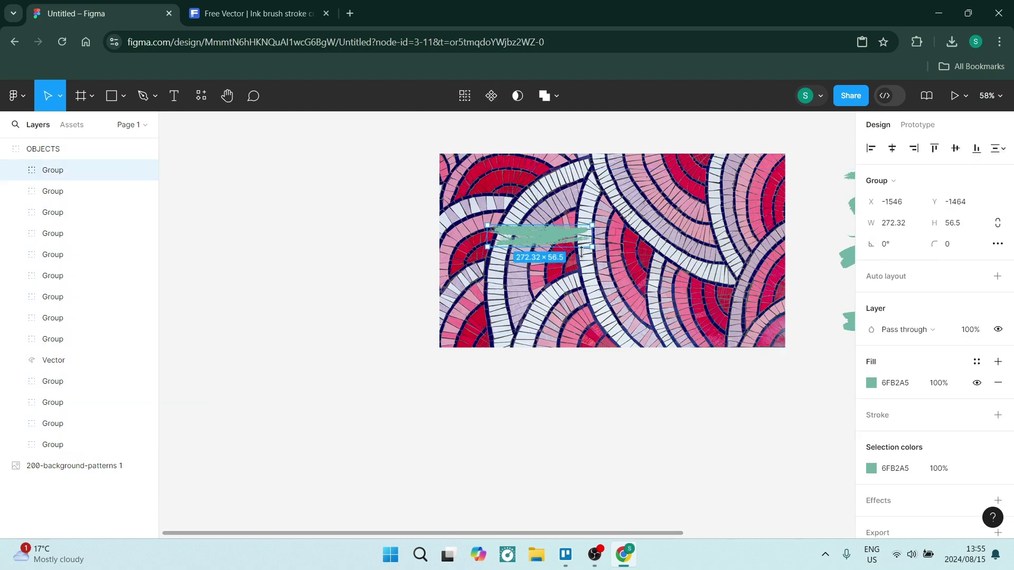
mouse_move(593, 249)
left_mouse_down()
mouse_move(769, 282)
mouse_move(766, 256)
mouse_move(733, 240)
mouse_move(795, 255)
mouse_move(764, 249)
left_mouse_up()
left_click_drag(632, 219, 636, 253)
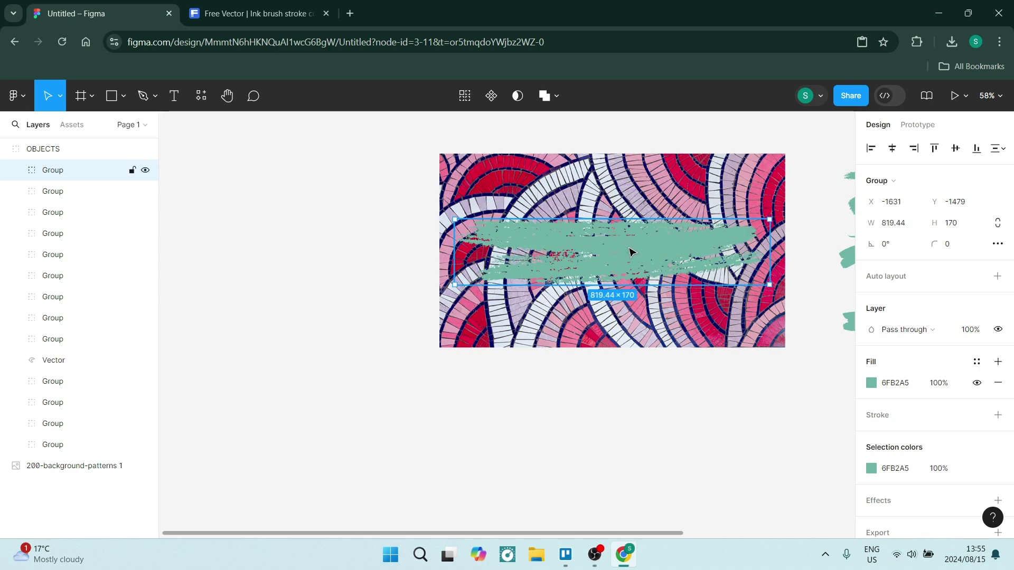
Mask the pattern image with the enlarged brush stroke, using the OBJECTS group as the mask
right_click(631, 250)
left_click(640, 215)
right_click(625, 244)
left_click(655, 208)
left_click(92, 466)
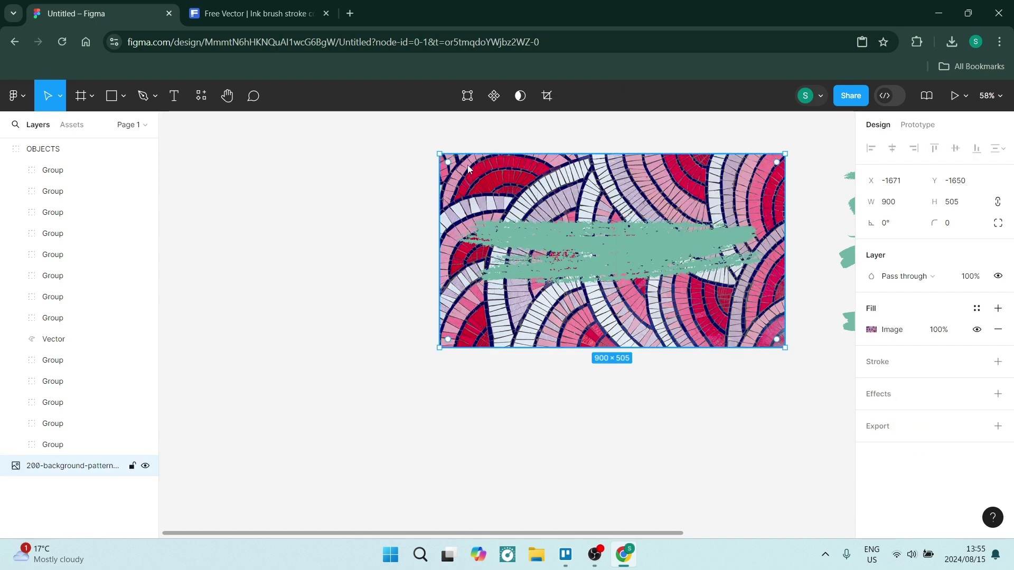
right_click(463, 267)
left_click(476, 231)
left_click_drag(403, 136, 601, 364)
right_click(540, 242)
left_click(571, 333)
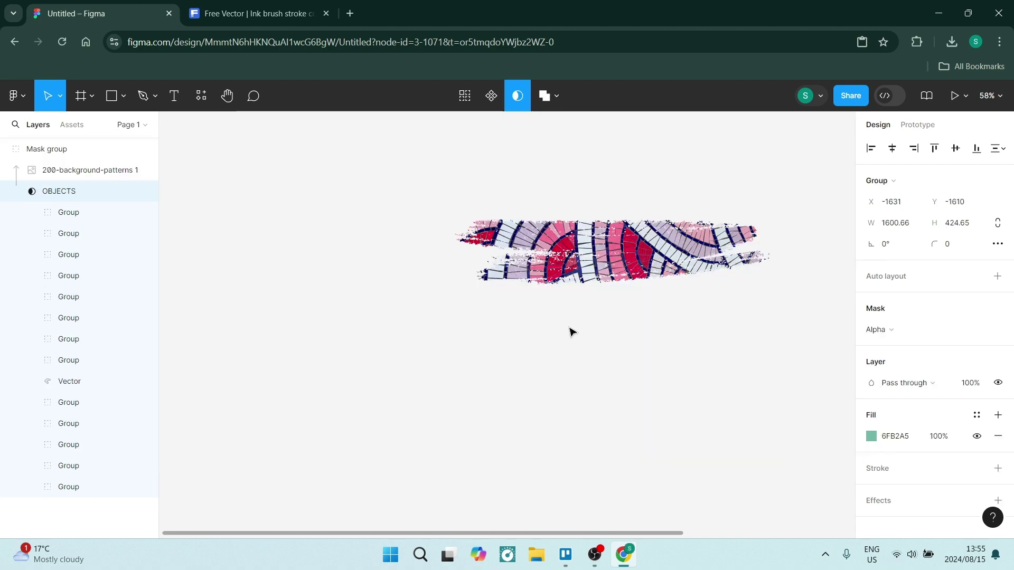
left_click(491, 97)
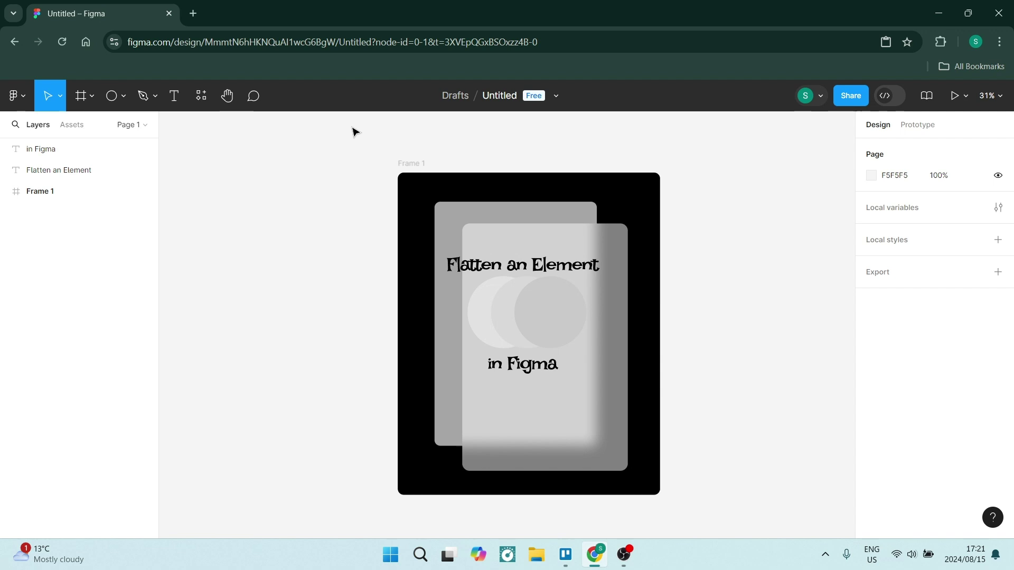
left_click(460, 267)
right_click(495, 270)
left_click(292, 325)
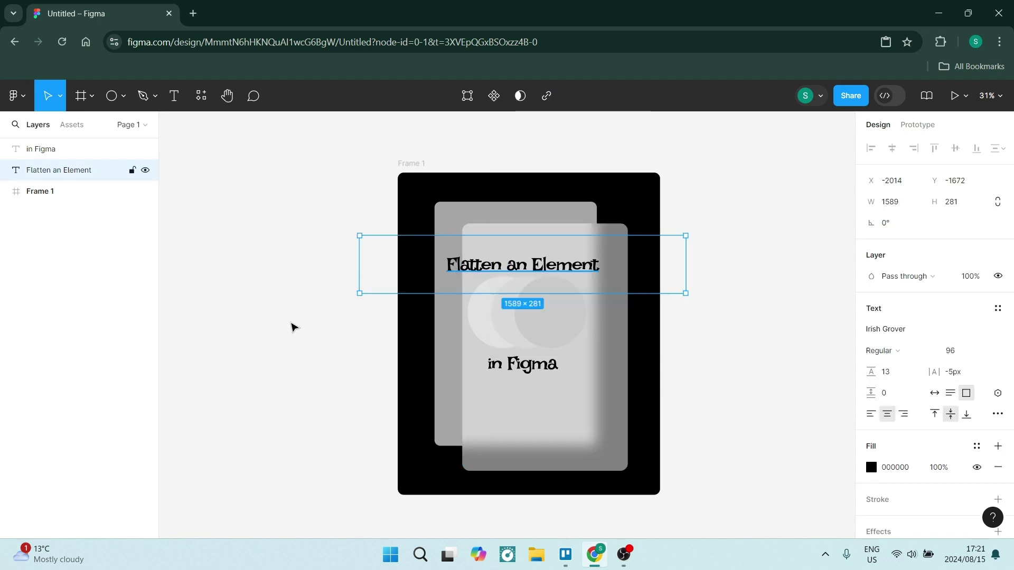
left_click(292, 324)
Flatten Frame 1 and the texts "Flatten an Element" and "in Figma" into a single vector and inspect its outlines
left_click_drag(331, 140, 457, 362)
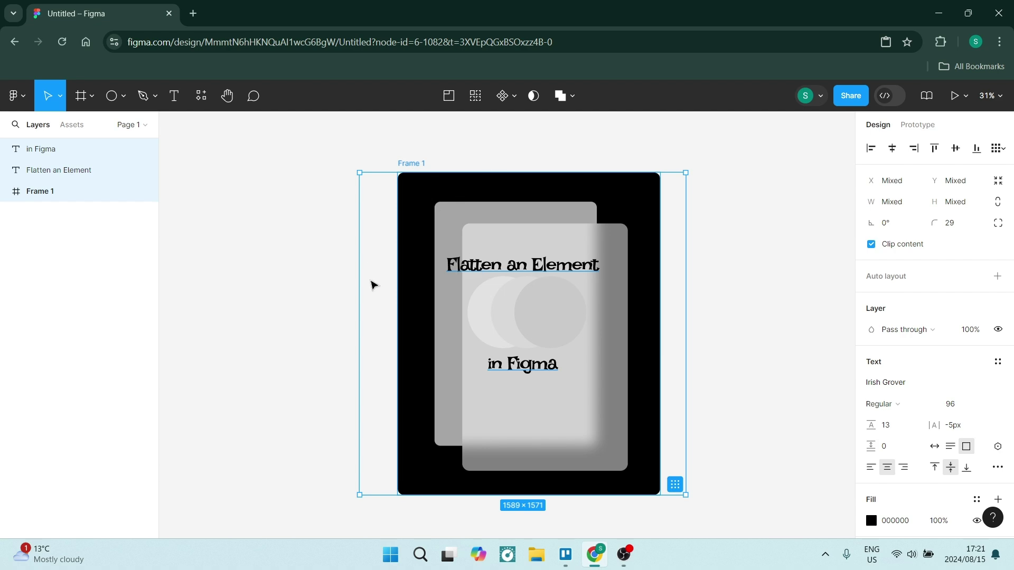
key("ctrl+e")
scroll(486, 233, "up", 5)
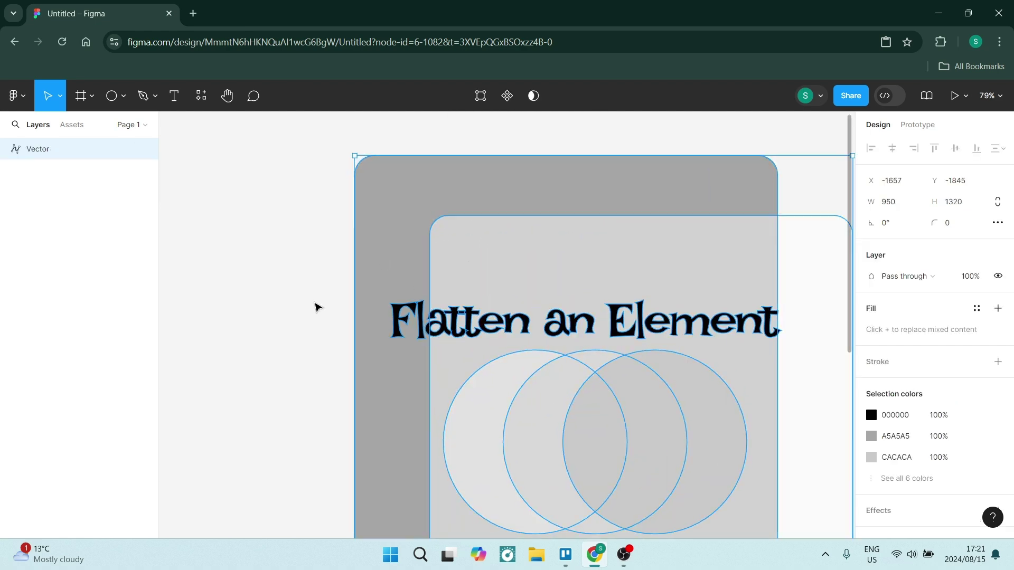
left_click(92, 96)
left_click(92, 97)
scroll(424, 339, "up", 6)
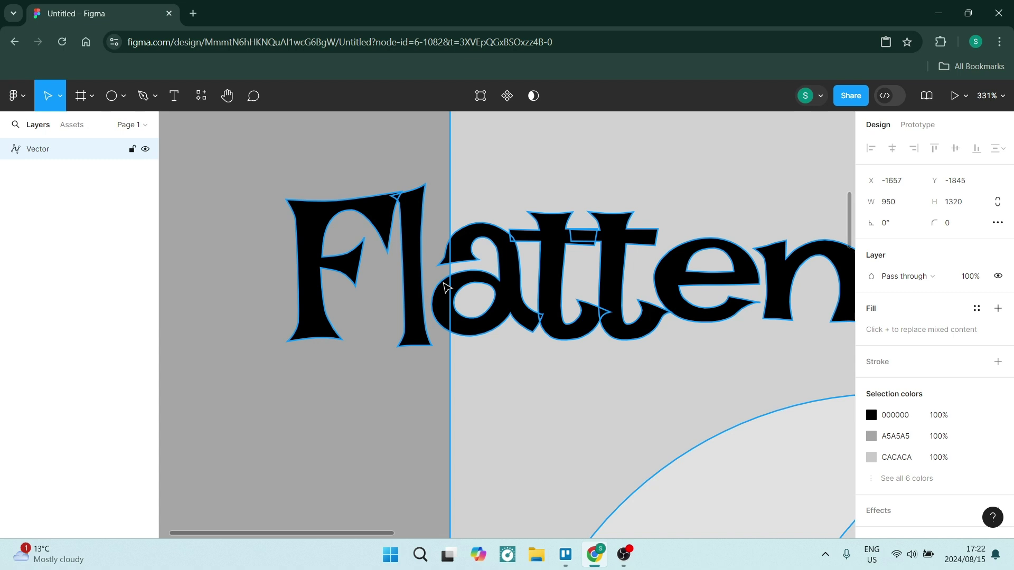
scroll(466, 294, "down", 8)
scroll(351, 319, "down", 2)
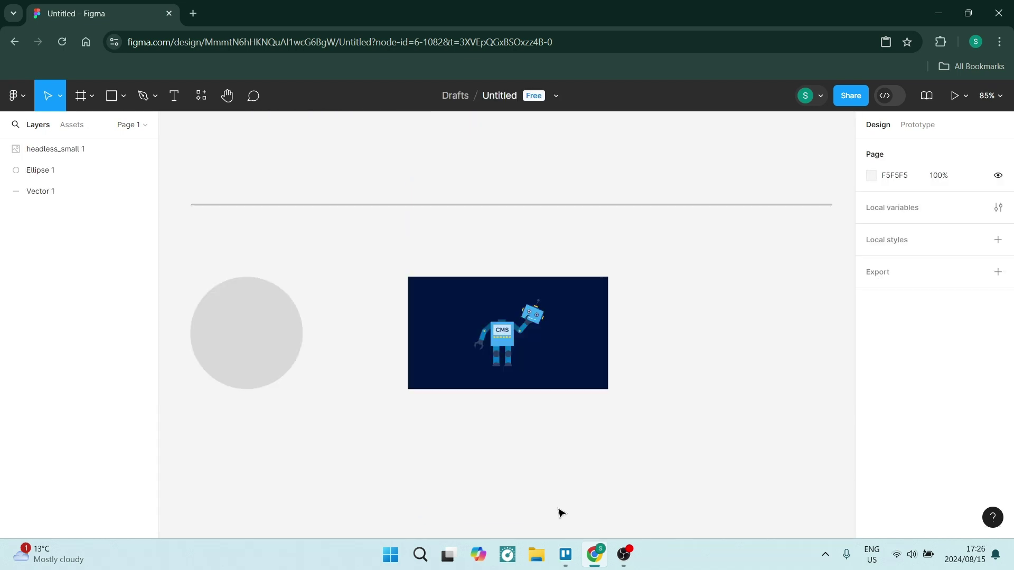
Set the horizontal line's stroke weight to 3 and its stroke style to Dash
left_click(269, 205)
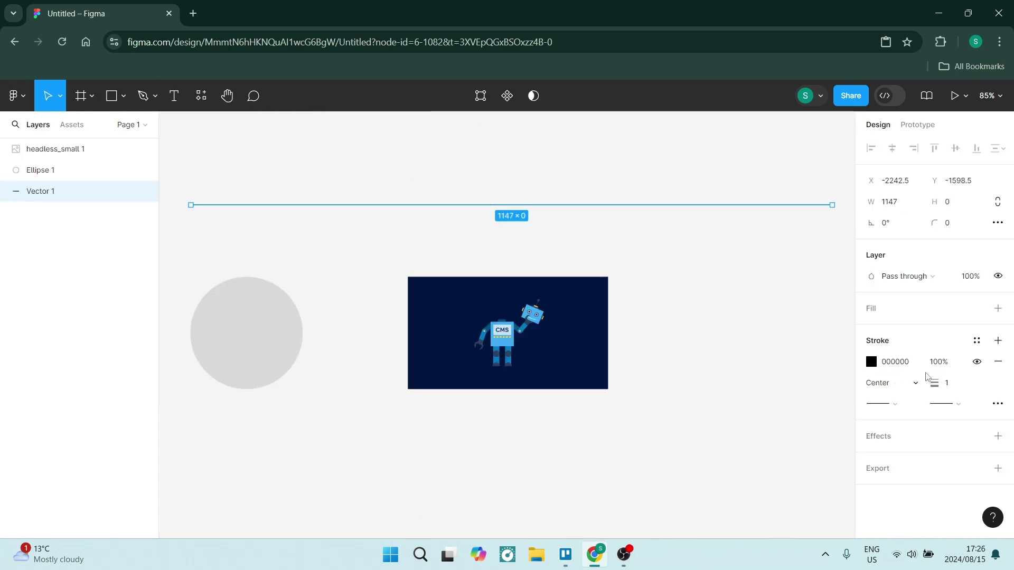
left_click_drag(932, 382, 934, 382)
left_click(998, 404)
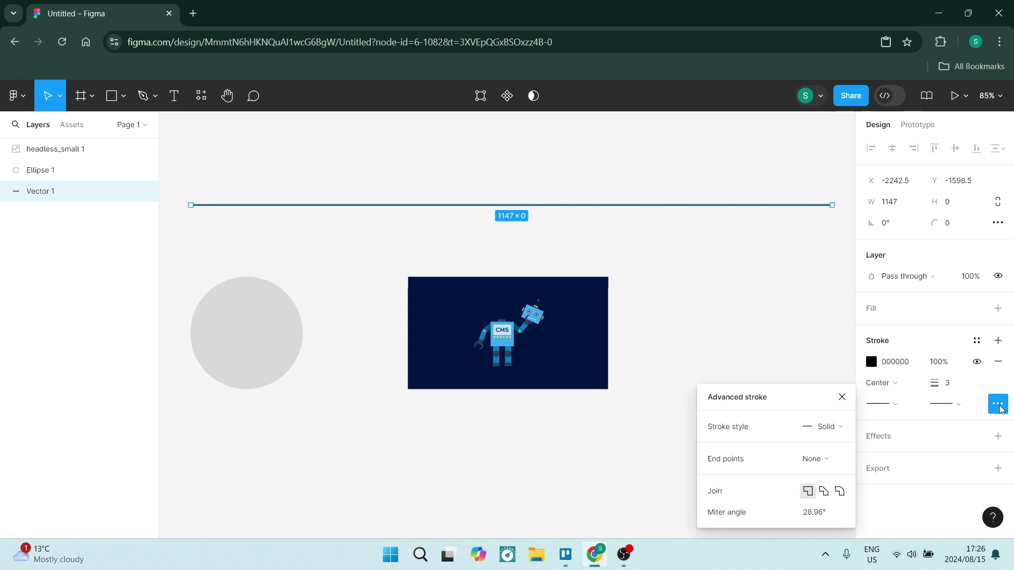
left_click(825, 431)
left_click(833, 443)
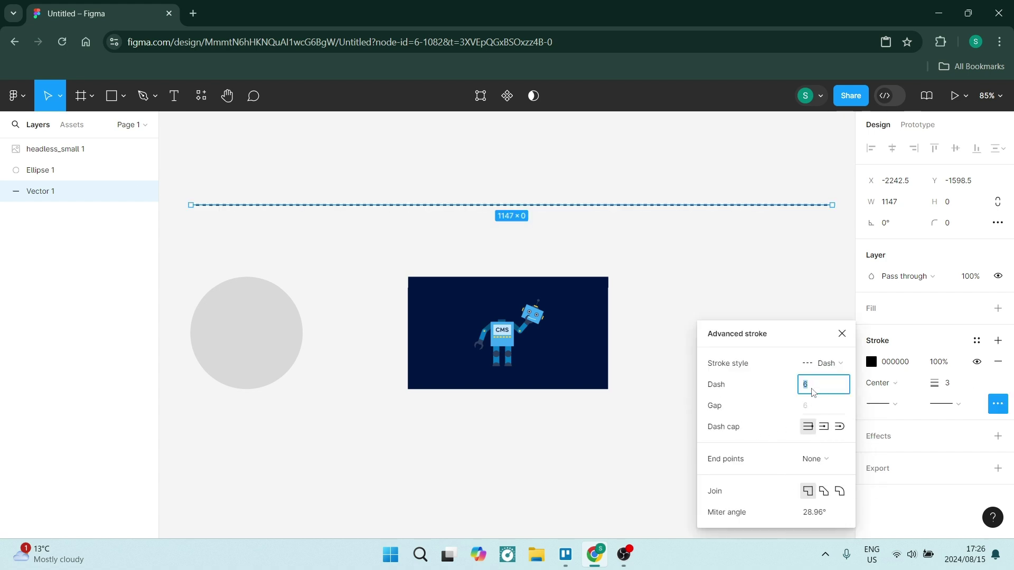
Set the line's dash length to 10 and the gap to 5
left_click(816, 410)
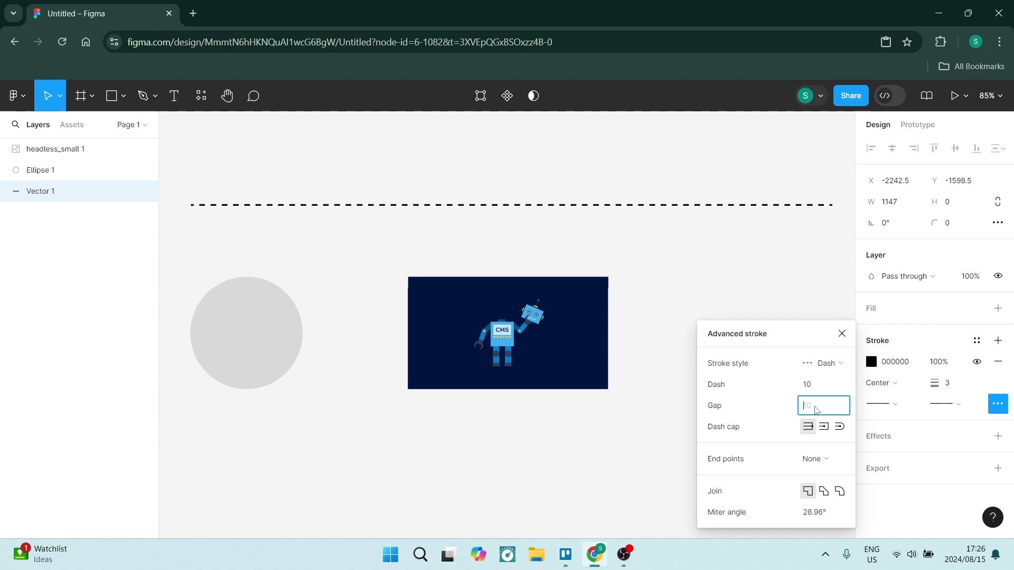
type("5")
key("Return")
scroll(544, 197, "up", 10)
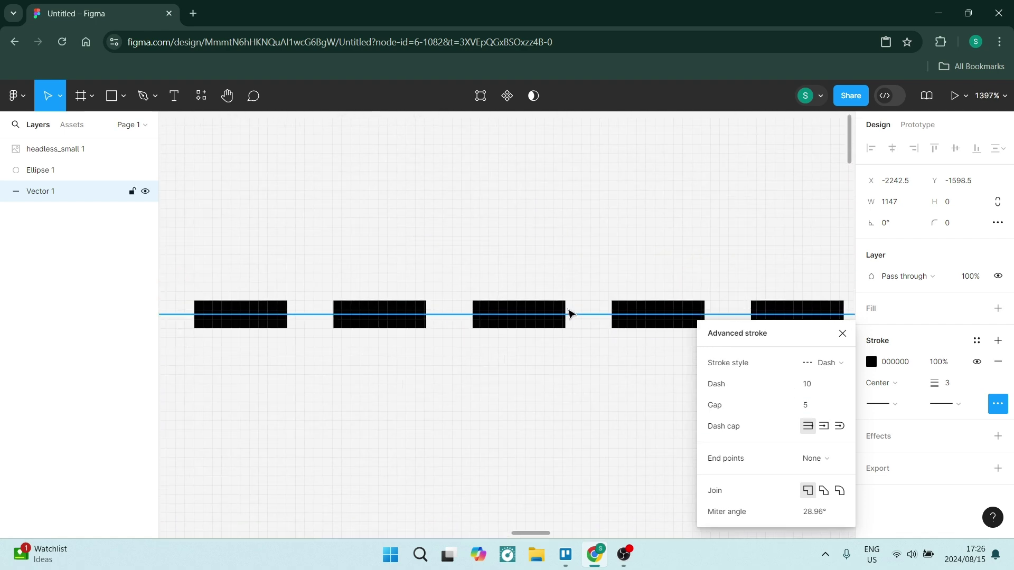
Try round dash caps on the line and add triangle arrows to both of its end points
left_click(824, 426)
left_click(840, 426)
left_click(816, 459)
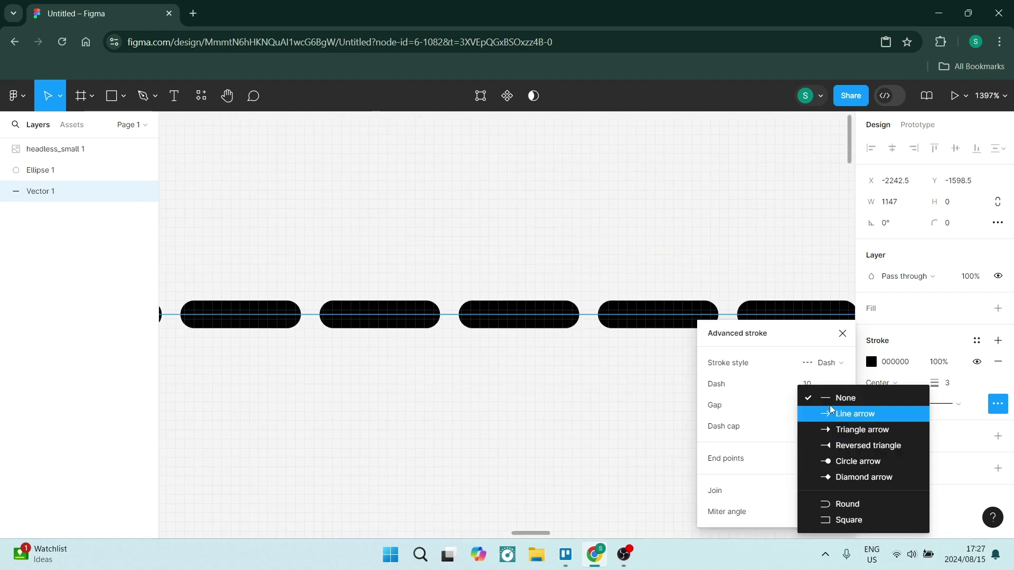
left_click(845, 412)
left_click(843, 333)
scroll(595, 369, "down", 10)
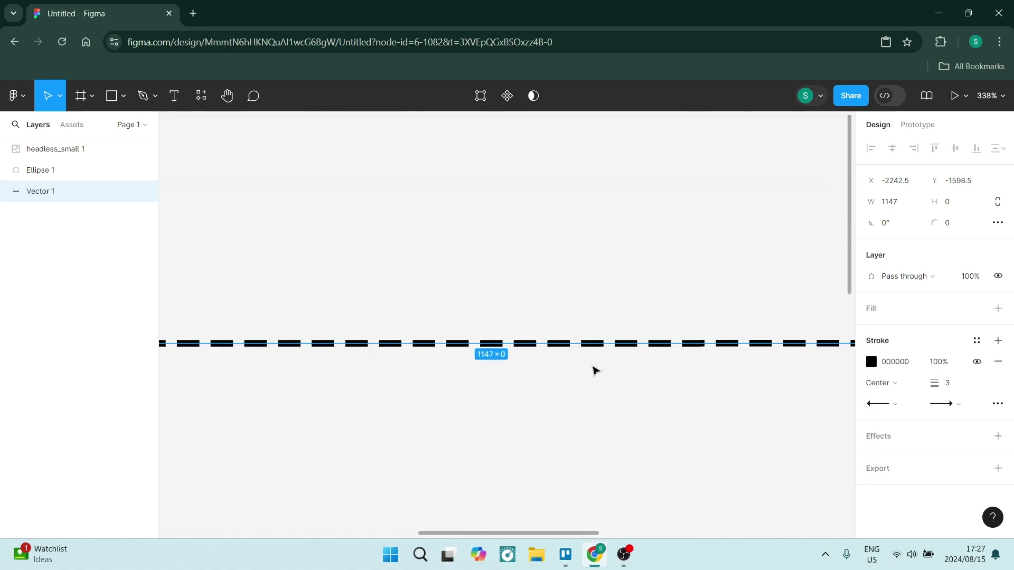
scroll(574, 389, "down", 2)
scroll(249, 303, "right", 2)
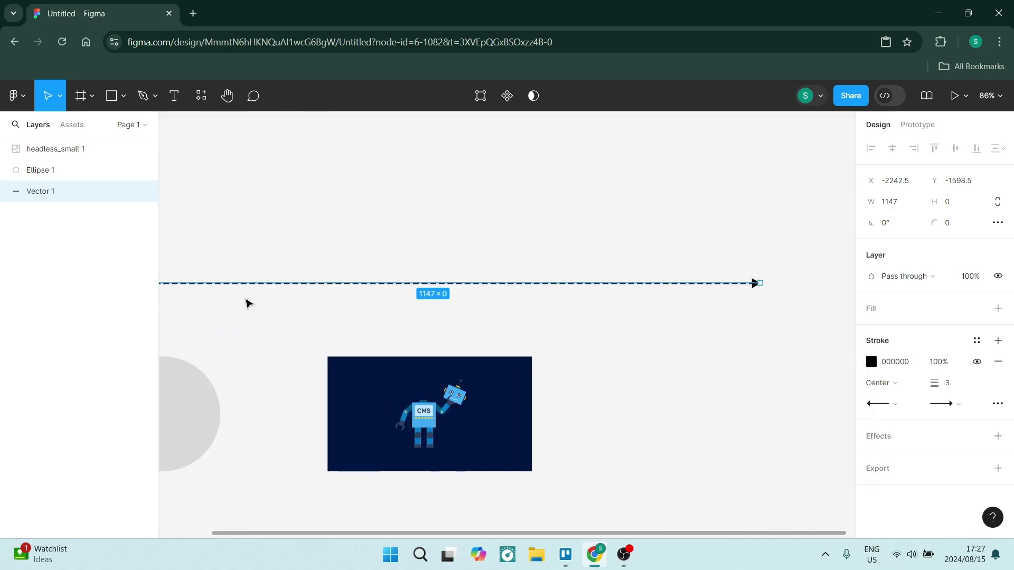
Add a stroke of weight 5 to the grey circle and set its style to Dash
scroll(247, 304, "left", 1)
left_click(257, 448)
left_click(998, 362)
left_click_drag(938, 403, 940, 403)
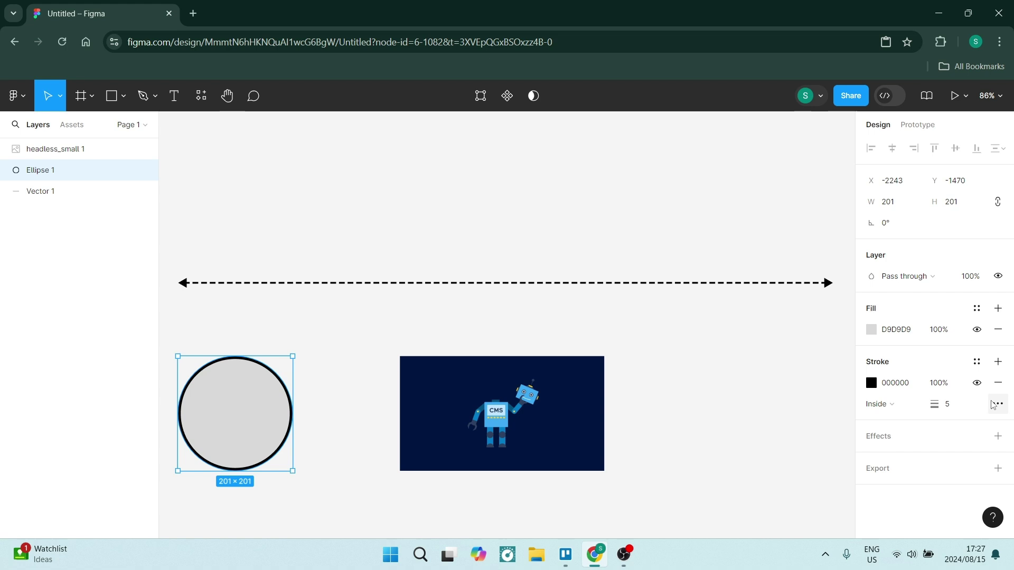
left_click(997, 404)
left_click(824, 437)
left_click(824, 453)
left_click(842, 365)
Add a dashed stroke to the robot image and increase the stroke weight
left_click(543, 423)
left_click(997, 362)
left_click(997, 404)
left_click(826, 437)
left_click(826, 452)
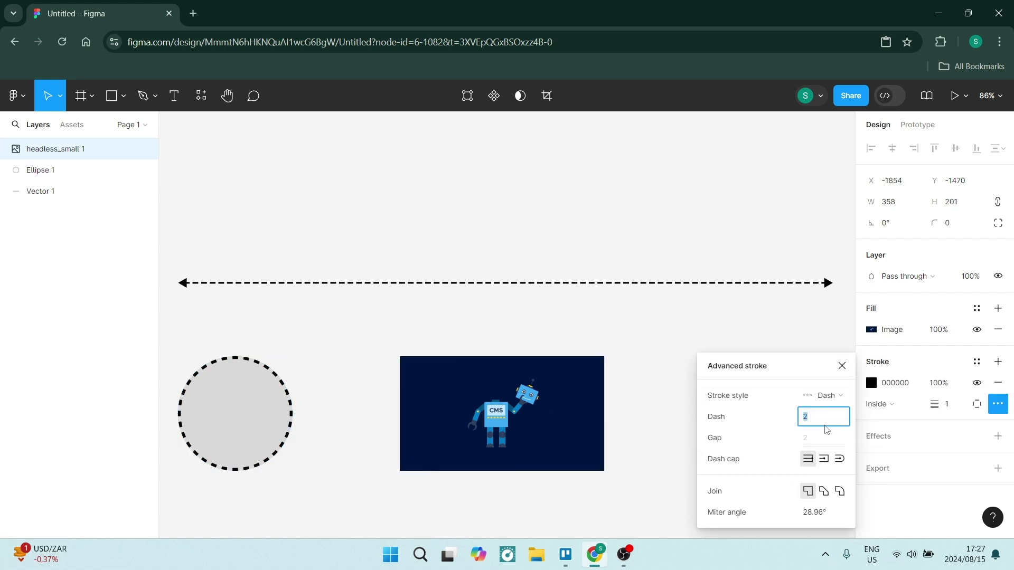
left_click(842, 365)
left_click_drag(937, 403, 944, 404)
left_click(667, 456)
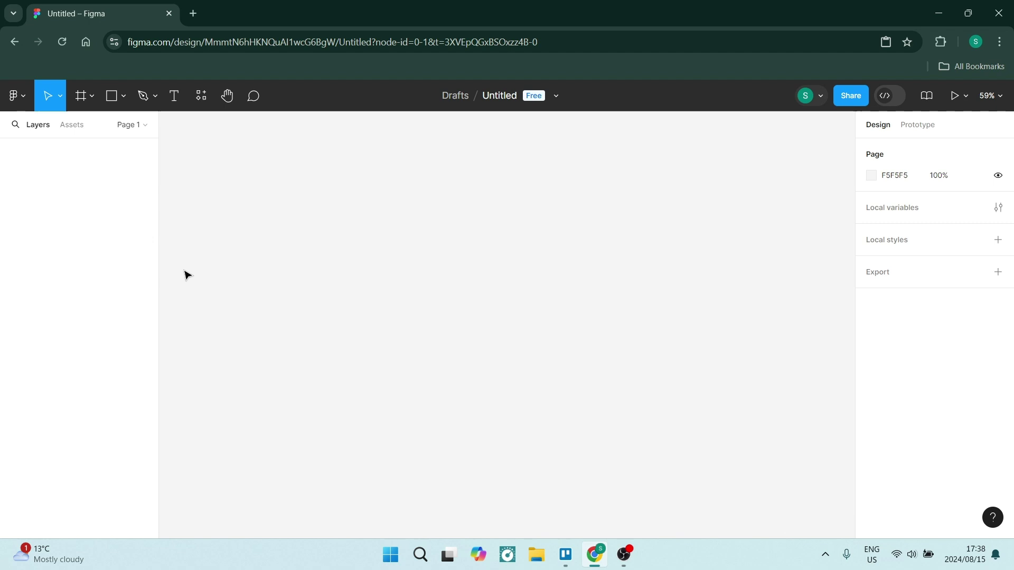
Draw an open, upward-curving path of straight segments with the Pen tool, about 972 × 654 in size
left_click(154, 96)
left_click(135, 126)
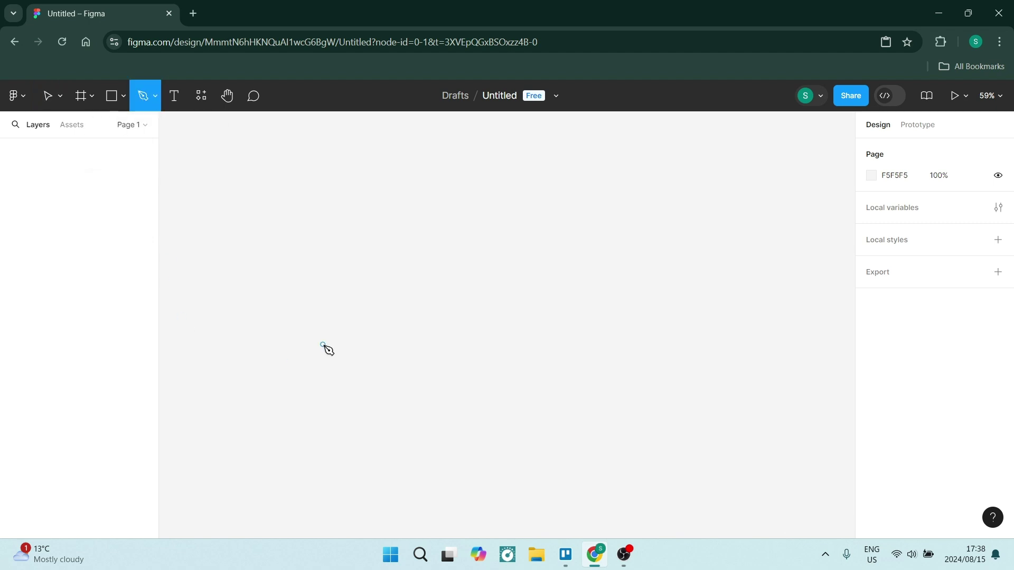
left_click(257, 397)
left_click(319, 390)
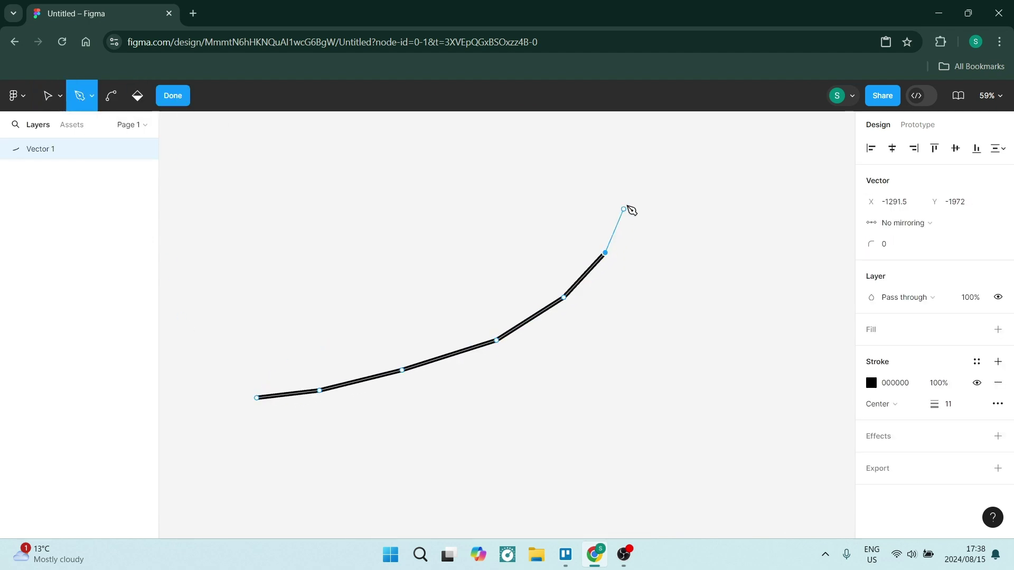
key("Escape")
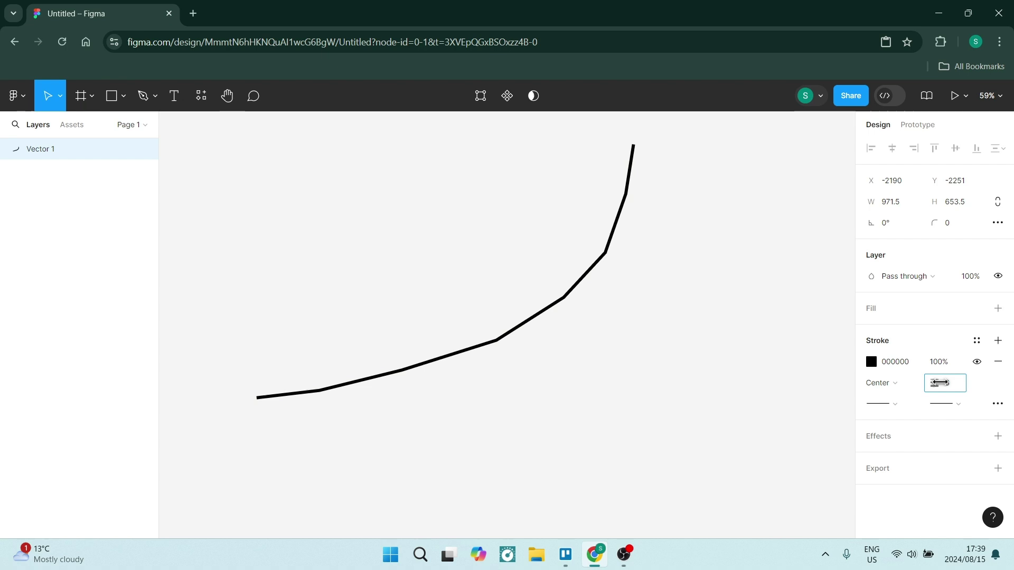
Set the path's stroke weight to 4 and its stroke colour to bright green 14FF00
left_click(872, 362)
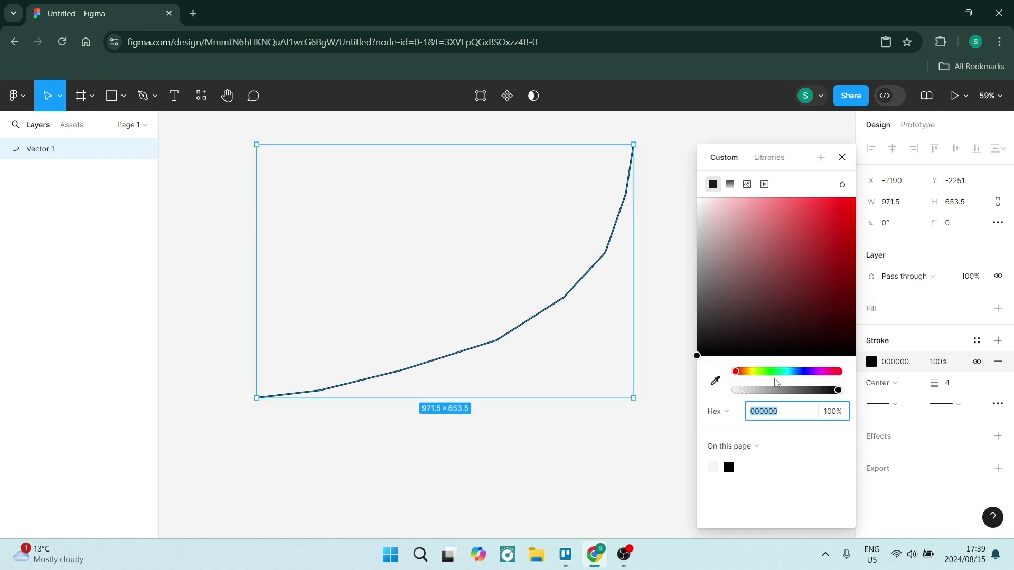
left_click(769, 371)
left_click_drag(793, 274, 855, 197)
Draw an L-shaped open path with the Pen tool below and beside the green curve, about 994 × 713 in size
left_click(144, 98)
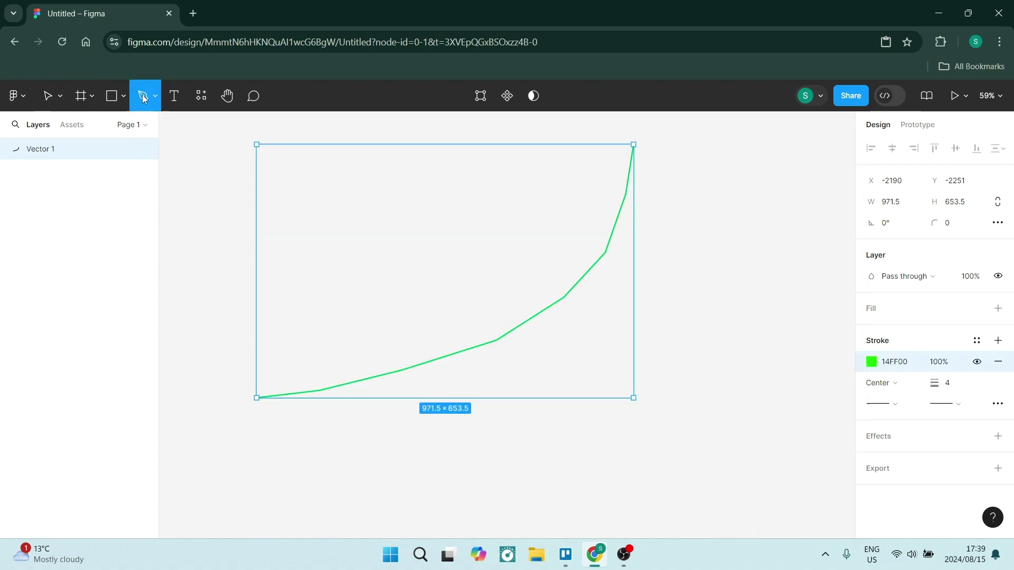
key("Escape")
key("p")
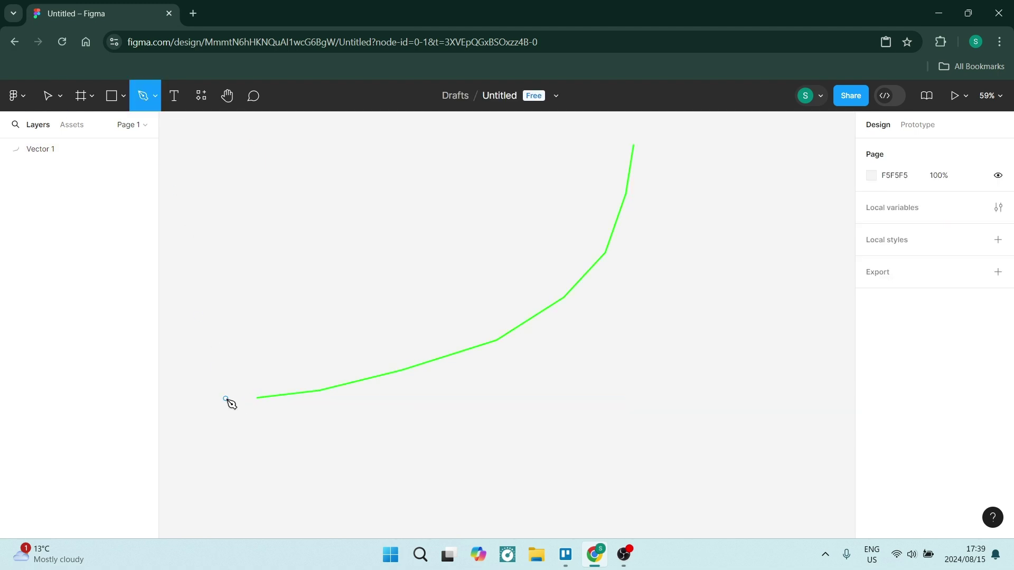
left_click(248, 398)
left_click(634, 398)
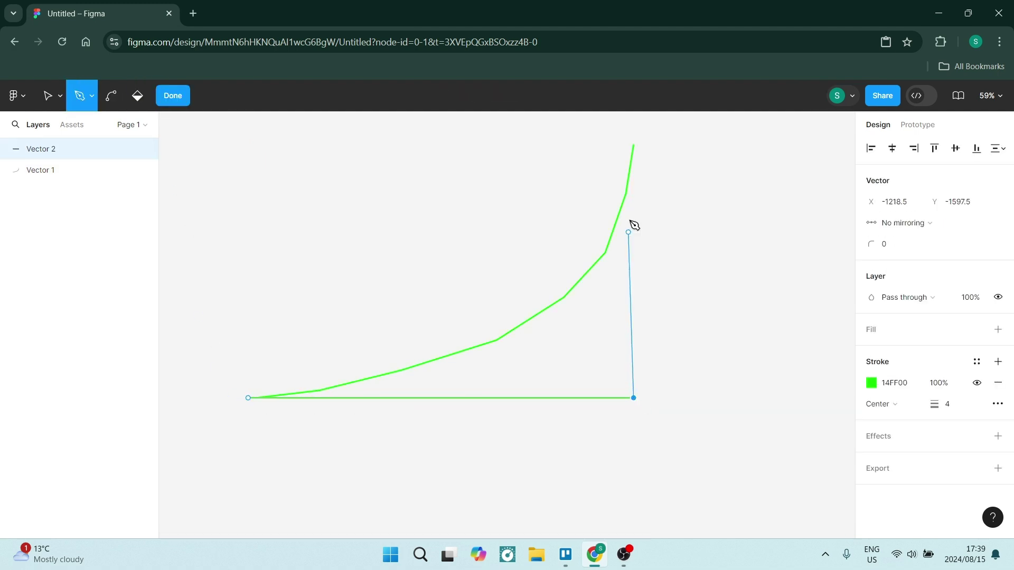
left_click(173, 96)
Set the L-shaped path's stroke colour to black and its stroke weight to 5
left_click(871, 362)
left_click(697, 355)
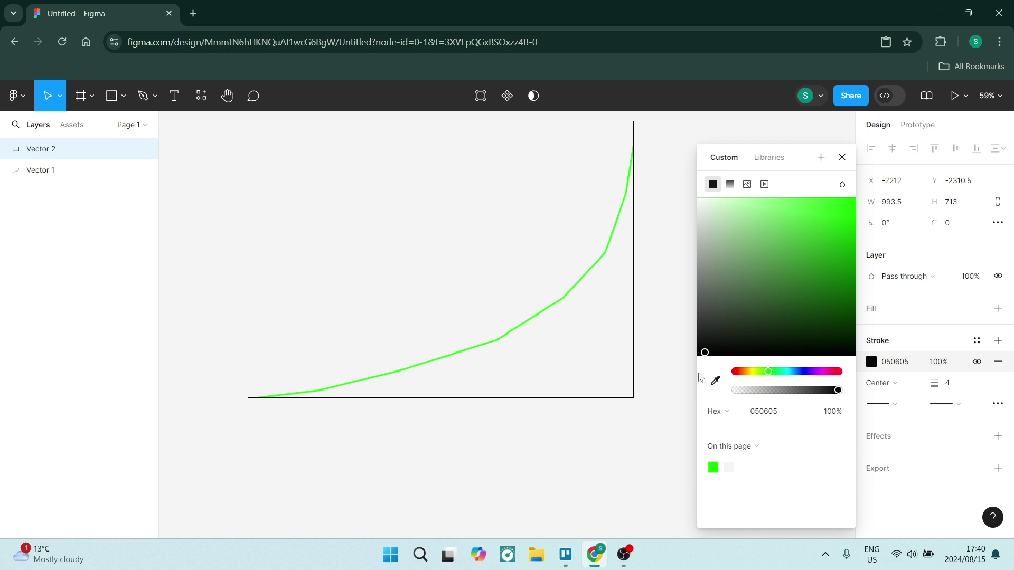
left_click(950, 385)
type("5")
left_click(194, 364)
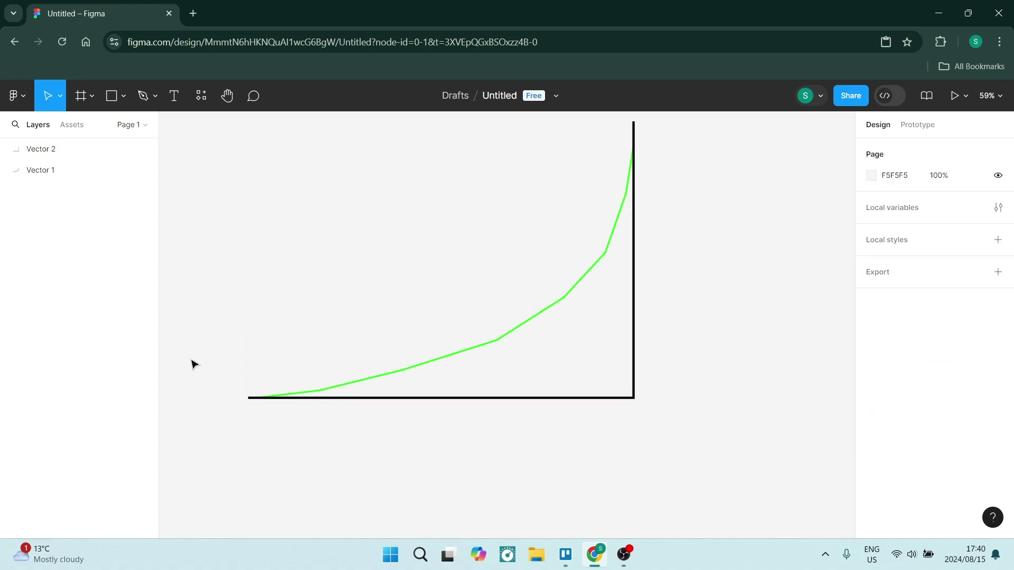
Draw an 18 × 18 circle and place it and its duplicates on the bend points of the green curve
left_click(124, 97)
left_click(148, 172)
left_click_drag(306, 249, 313, 256)
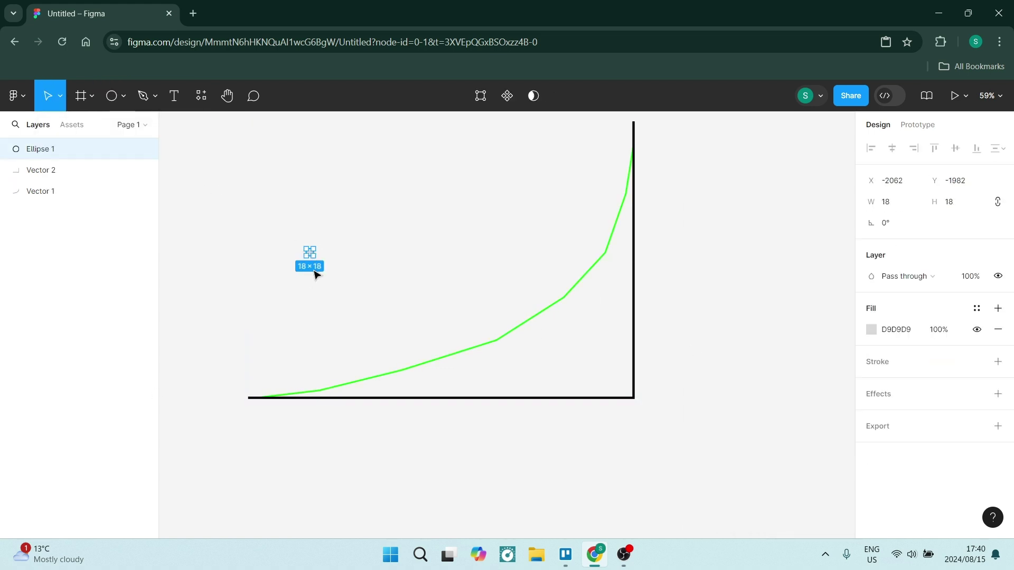
scroll(237, 201, "up", 2)
scroll(317, 211, "up", 3)
scroll(365, 232, "down", 2)
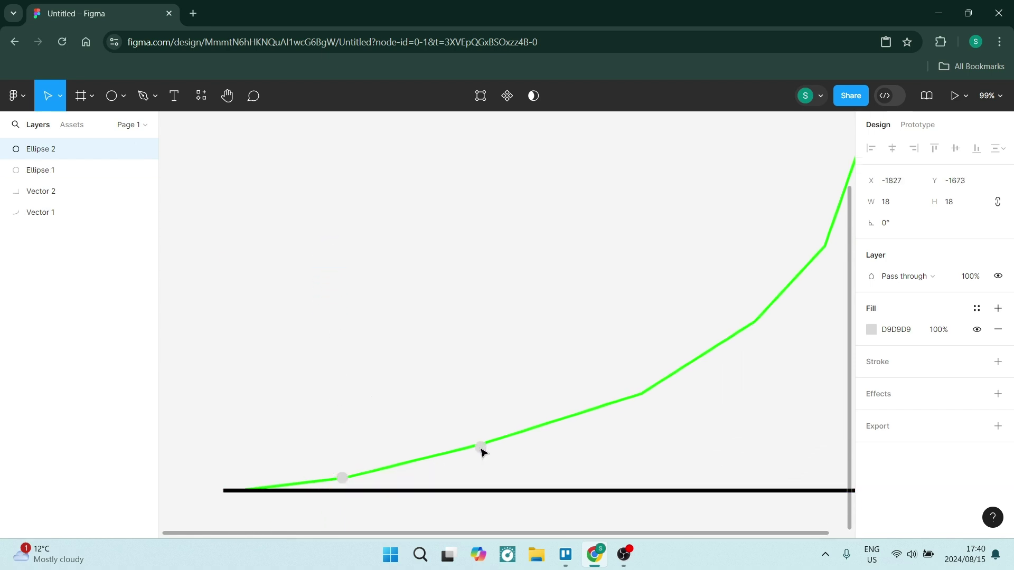
left_click_drag(481, 452, 754, 324)
left_click(342, 479, "alt")
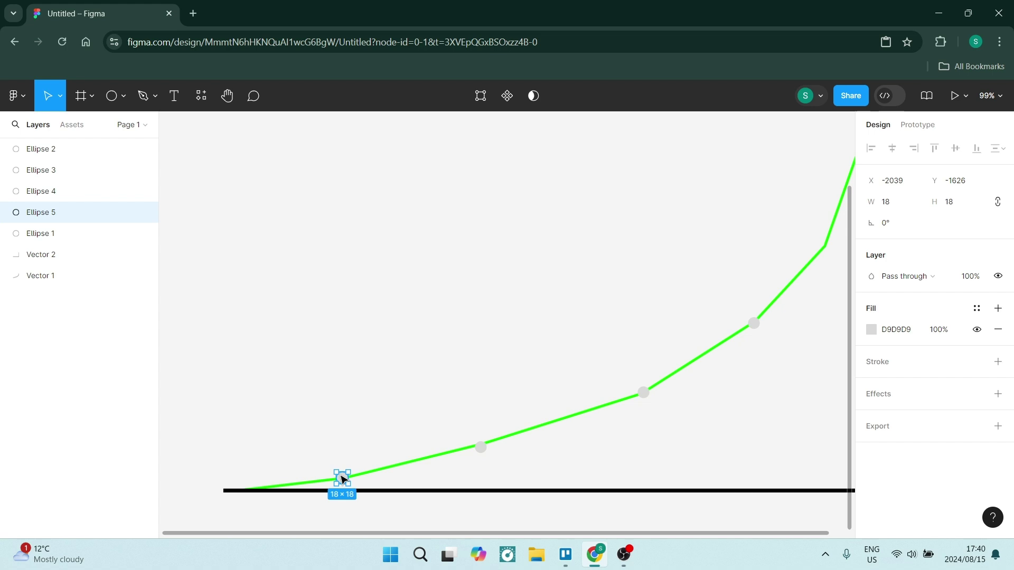
Nudge the circles on the second and fourth bends of the green curve upward to centre them on the line
left_click(482, 448)
key("Up")
key("Up")
key("Up")
key("Up")
key("Up")
left_click(754, 323)
key("Up")
key("Up")
key("Up")
Nudge the circle on the fifth, uppermost marked bend of the curve to the right to centre it on the line
left_click(822, 247)
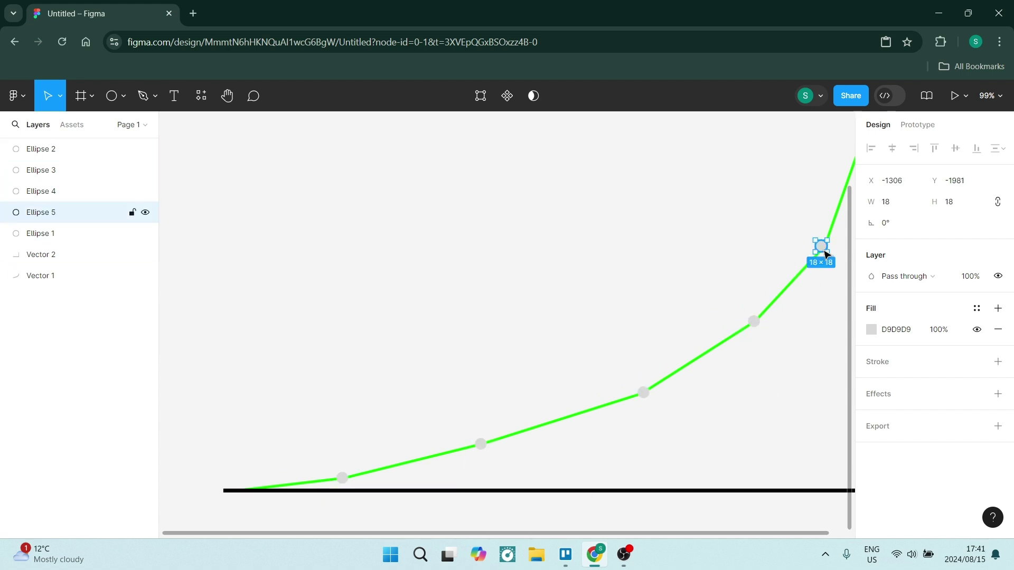
key("Right")
key("Right")
key("Right")
key("Right")
key("Right")
left_click(780, 410)
Select all five circles and set their fill to the curve's green 14FF00
left_click(41, 149)
left_click(40, 191, "shift")
left_click(53, 233, "shift")
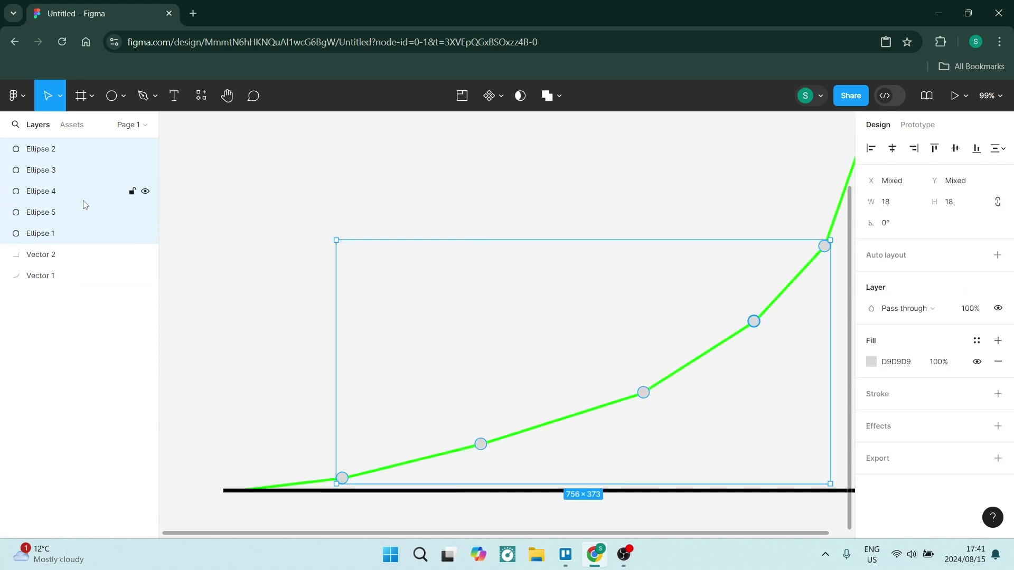
scroll(581, 293, "down", 3)
scroll(604, 295, "down", 1)
scroll(604, 295, "up", 1)
left_click(872, 363)
left_click(745, 467)
Add an inside stroke to the five circles in white FFFFFF with a weight of 3
left_click(889, 388)
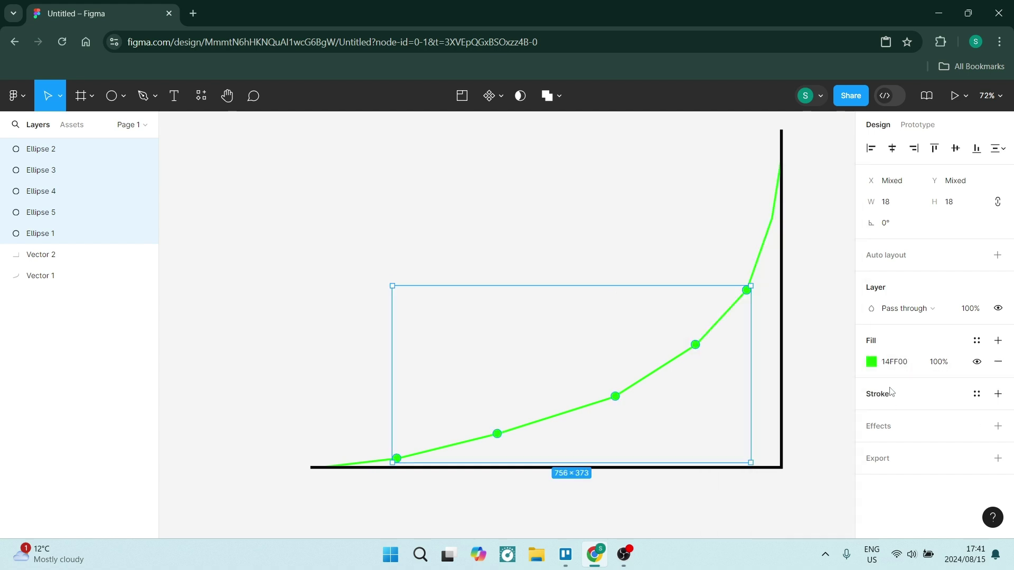
left_click(878, 396)
left_click(872, 415)
left_click_drag(713, 233, 697, 198)
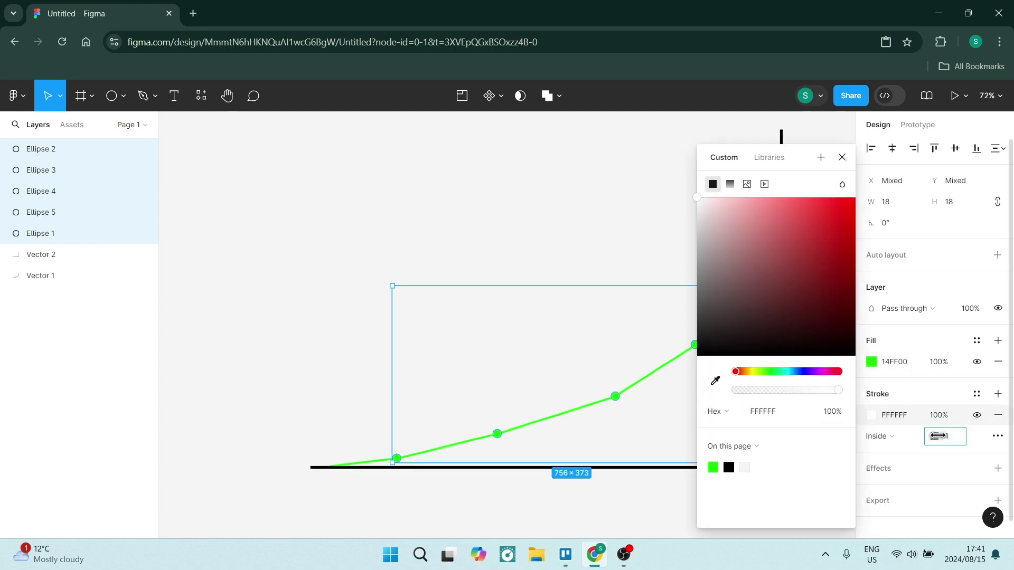
left_click_drag(938, 437, 942, 436)
Add a drop shadow effect to the five circles and adjust its X offset and blur
left_click(998, 469)
left_click(874, 491)
left_click_drag(714, 469, 717, 469)
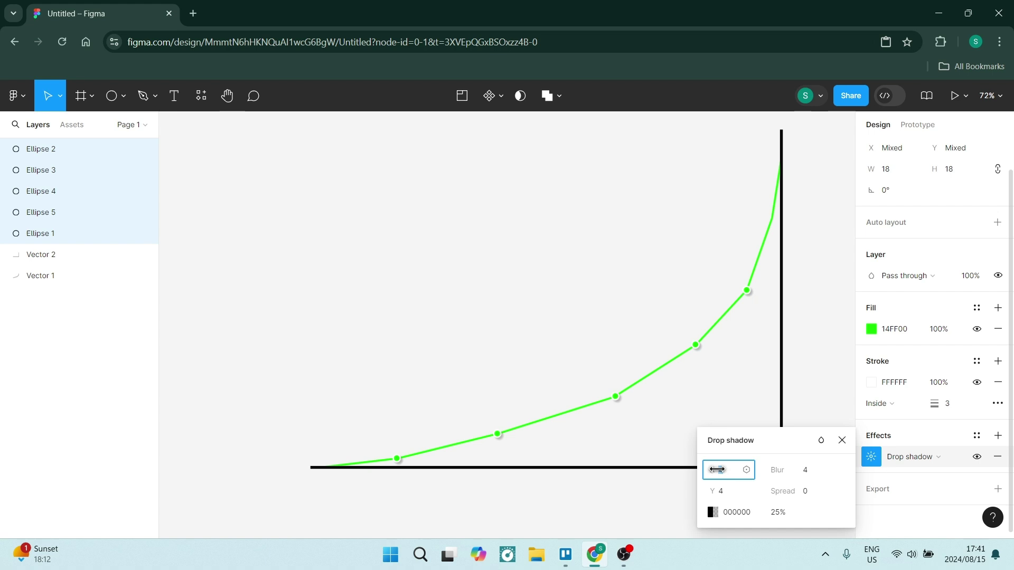
left_click_drag(782, 469, 801, 465)
left_click(131, 299)
left_click(131, 299)
scroll(366, 294, "down", 1)
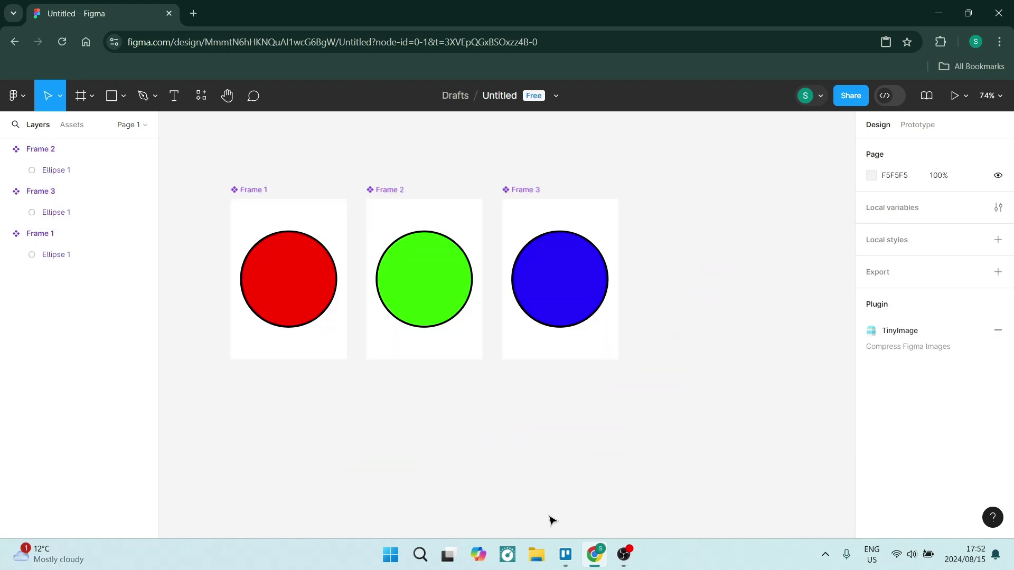
Select Frame 1, Frame 2 and Frame 3 and start a GIF/MP4 from them in the TinyImage Compressor plugin
left_click_drag(210, 165, 613, 381)
left_click(199, 95)
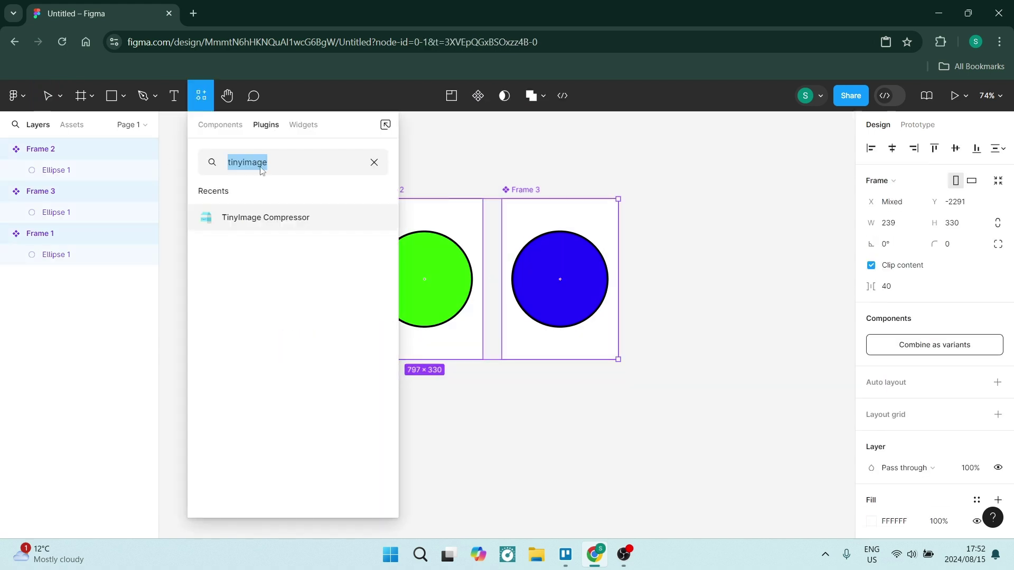
left_click(269, 219)
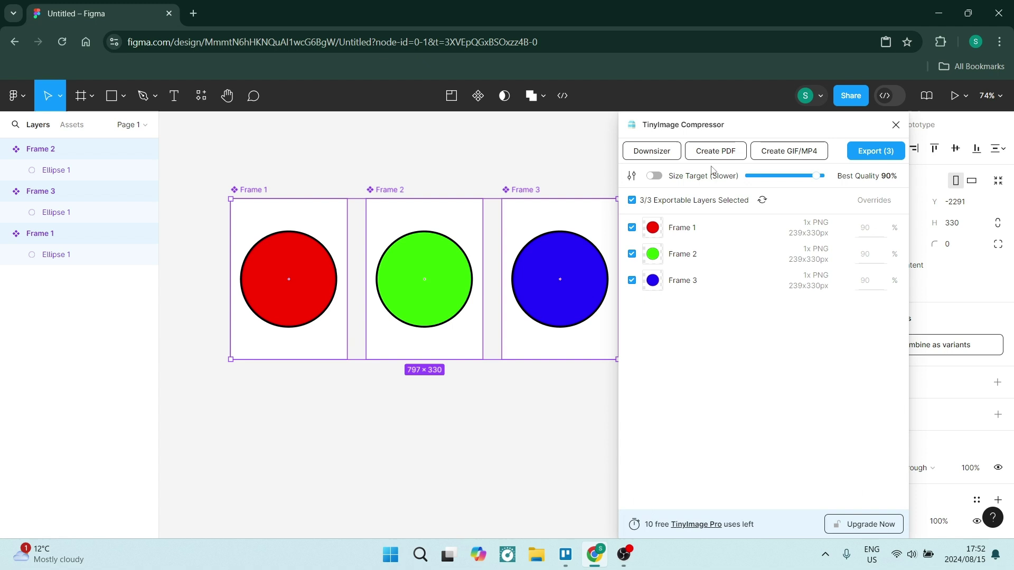
left_click(788, 155)
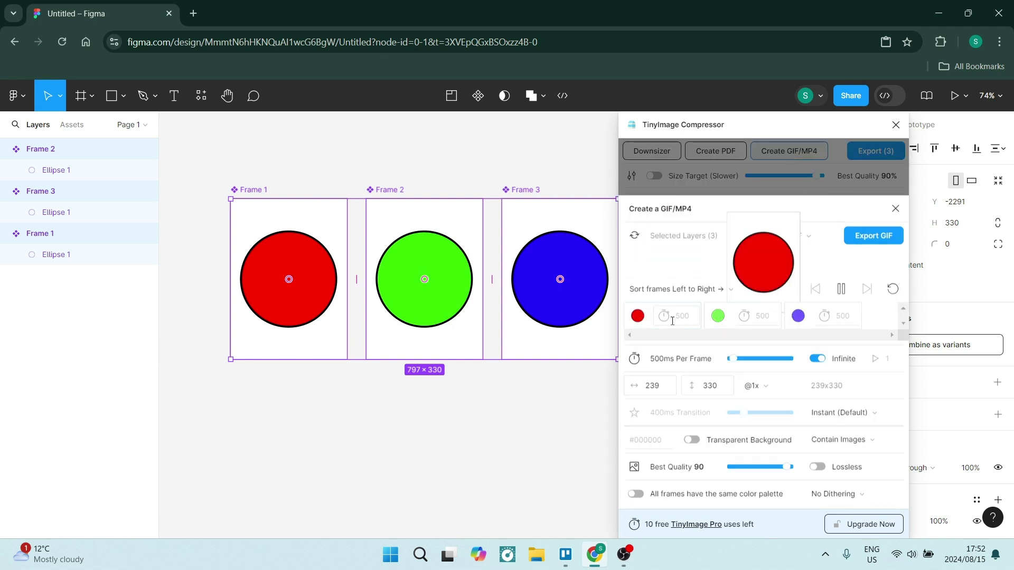
Export the three frames as a GIF, sorted left to right at 840 ms per frame, and close the plugin
left_click(690, 292)
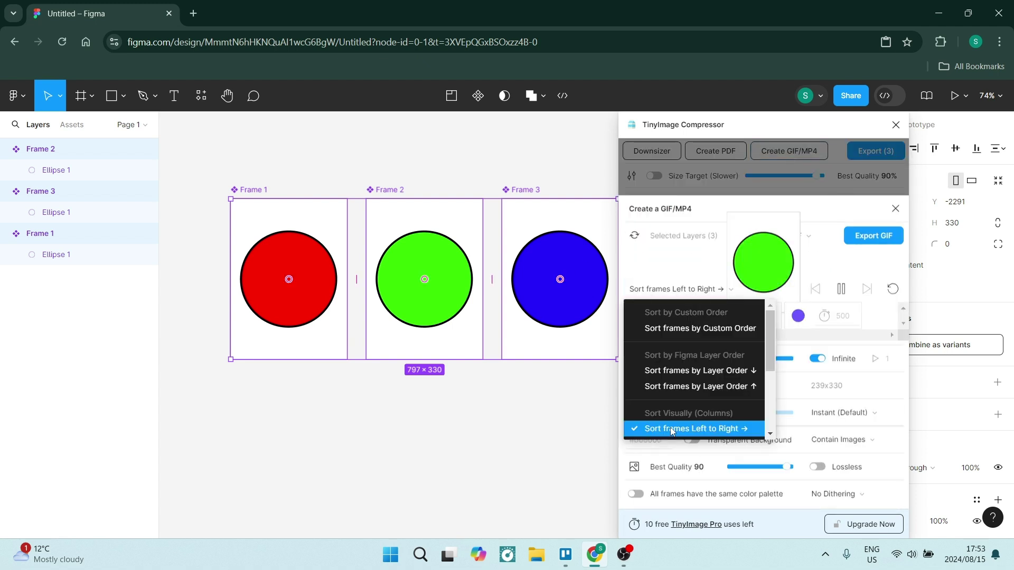
left_click(693, 428)
left_click_drag(731, 359, 738, 358)
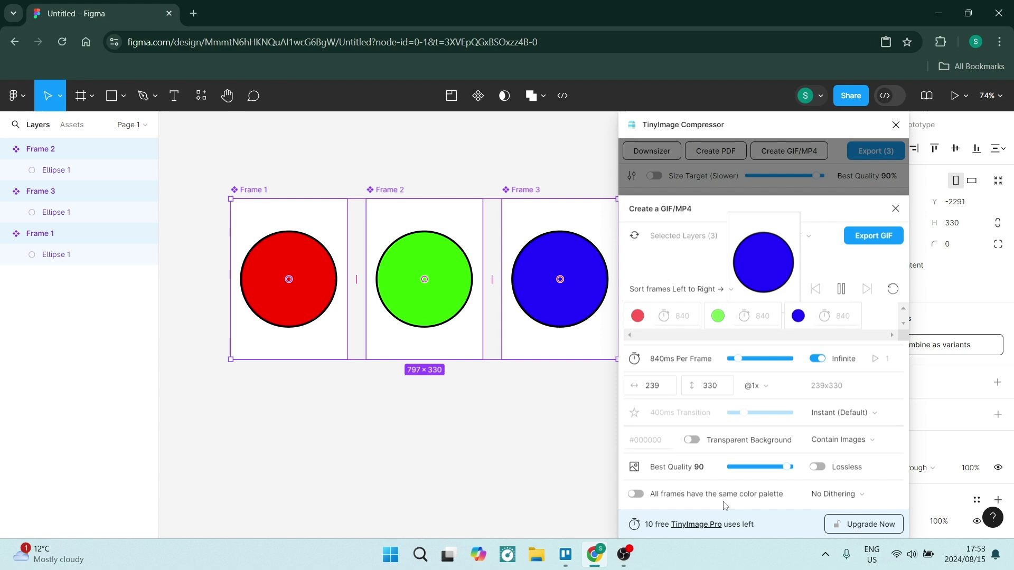
left_click(867, 239)
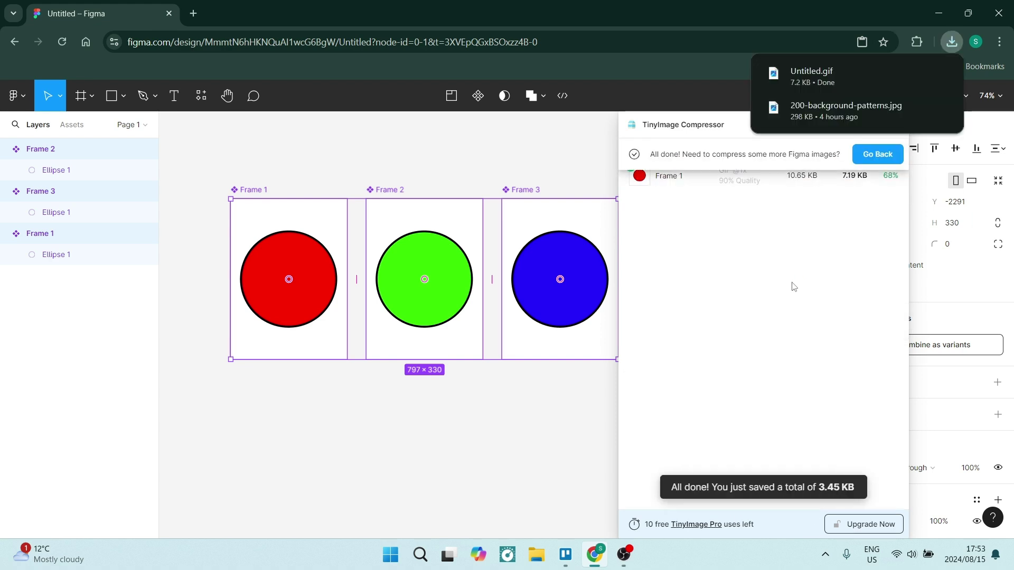
left_click(897, 126)
Open the downloaded Untitled.gif from the browser's recent downloads and look through the apps offered for it
left_click(952, 42)
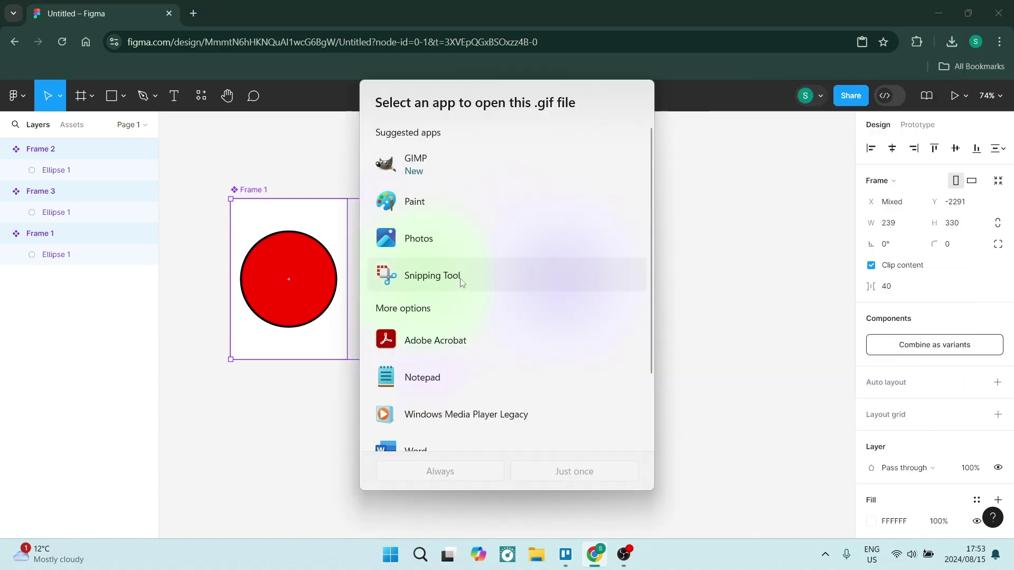
scroll(462, 283, "down", 3)
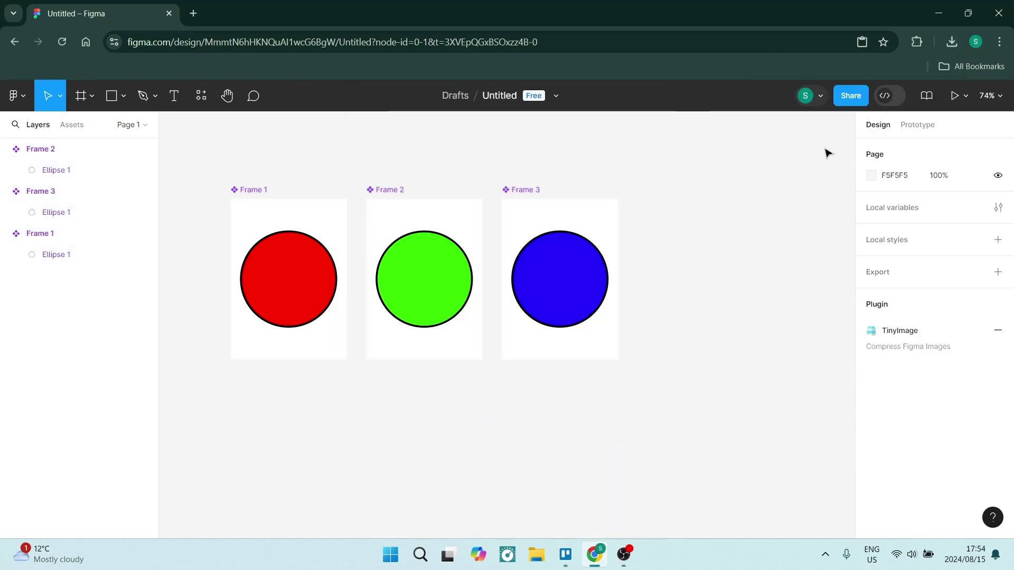
left_click(952, 42)
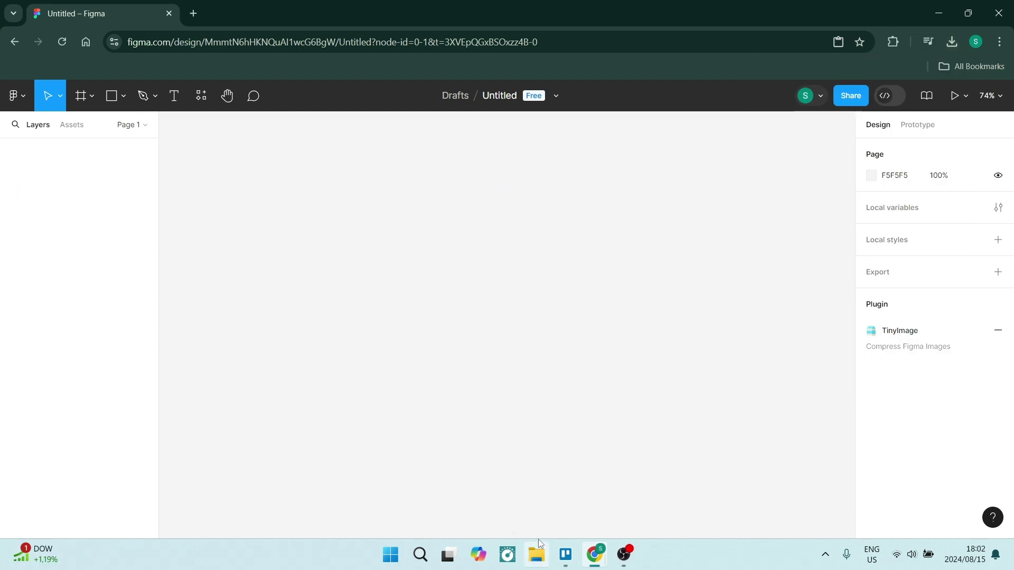
Draw a 145 × 145 circle on the empty canvas with the Ellipse tool
left_click(122, 96)
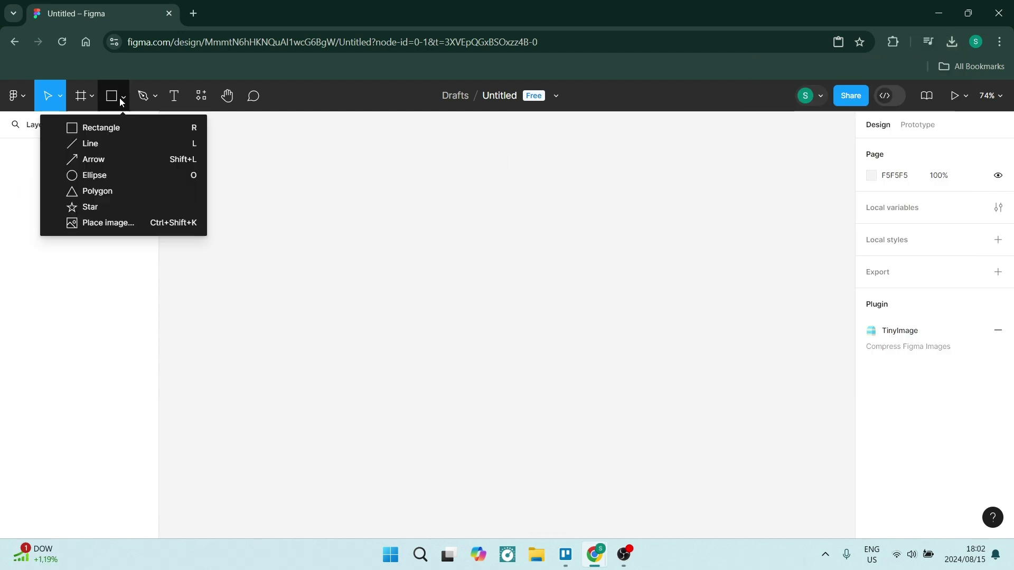
left_click(98, 174)
left_click_drag(319, 195, 397, 274)
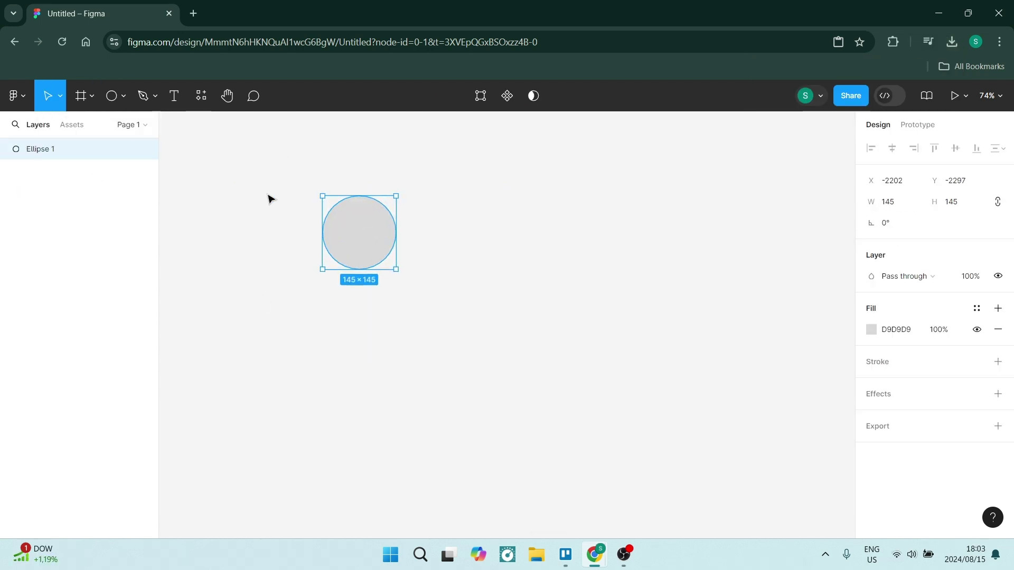
Turn the circle into a closed ring with a 12.81° arc start, 100% sweep and 76.49% ratio
scroll(298, 204, "up", 5)
left_click_drag(456, 252, 454, 244)
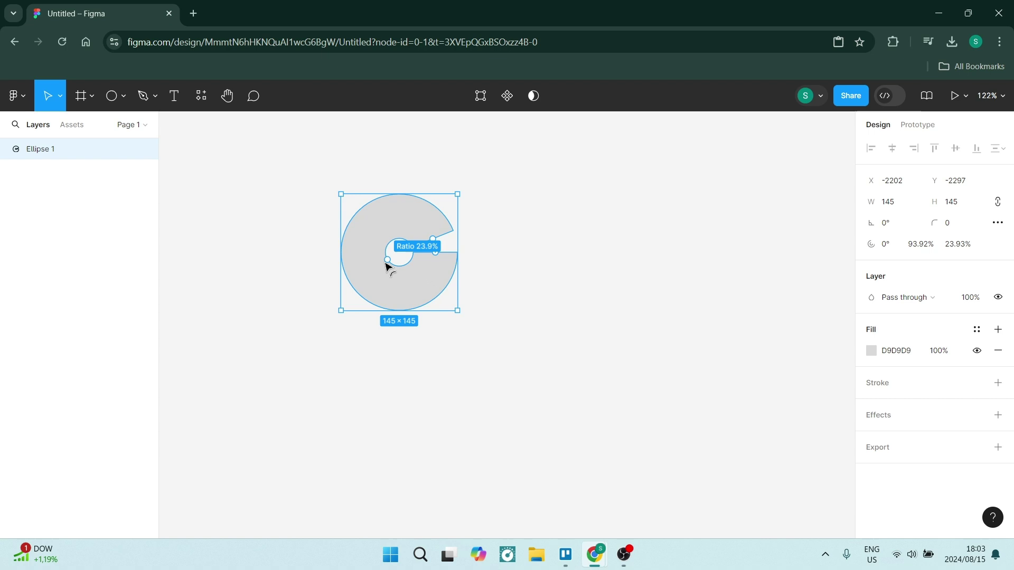
left_click_drag(386, 263, 364, 275)
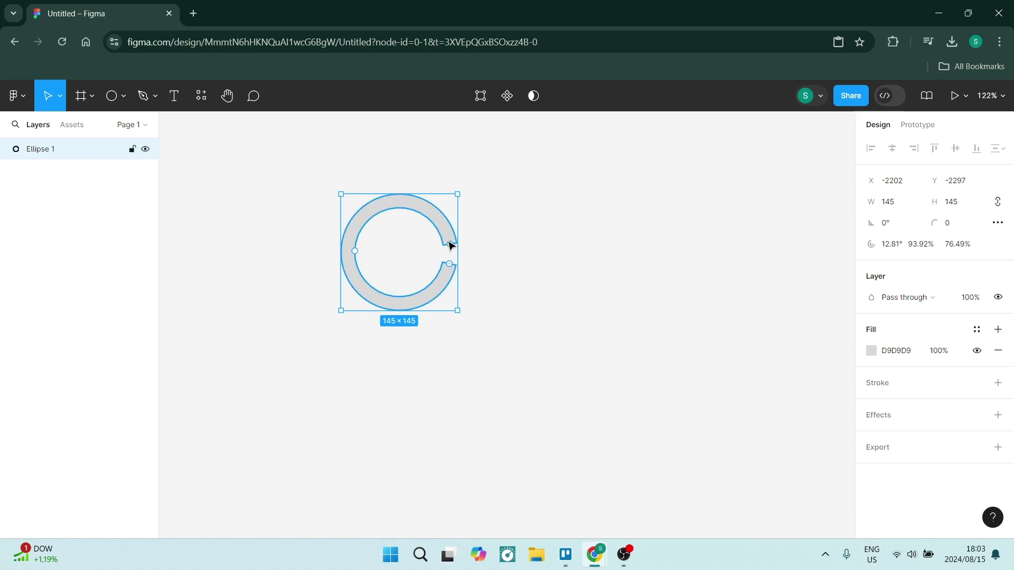
left_click(360, 333)
left_click(357, 255)
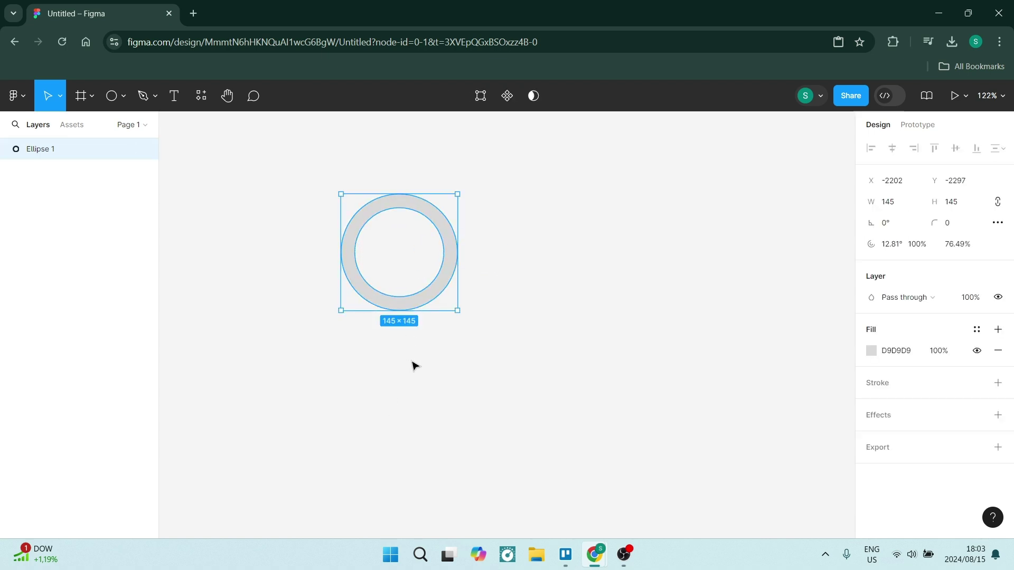
Change the ring's fill from a solid colour to an angular gradient
left_click(871, 353)
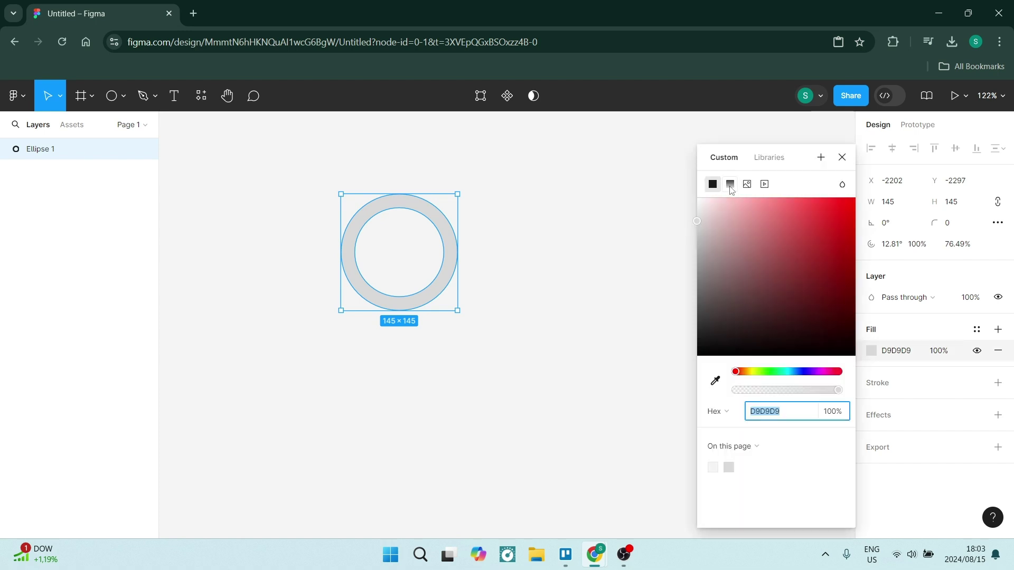
left_click(730, 184)
left_click(731, 212)
left_click(742, 244)
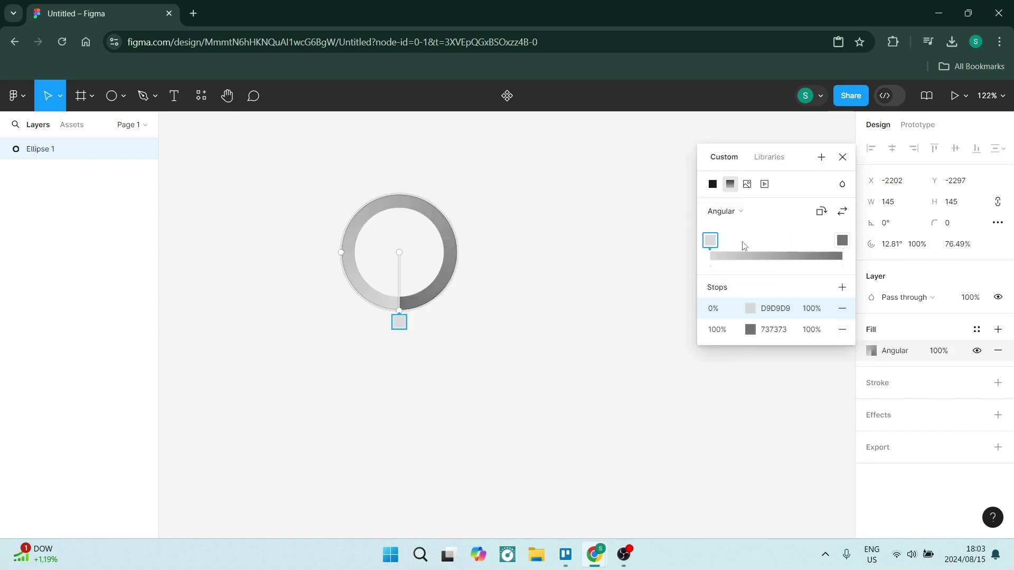
Set the angular gradient's 100% stop to red FF0000 and its 0% stop to muted pink C38383
left_click(753, 311)
left_click(751, 331)
left_click_drag(683, 205, 699, 192)
left_click(750, 309)
left_click_drag(544, 202, 593, 236)
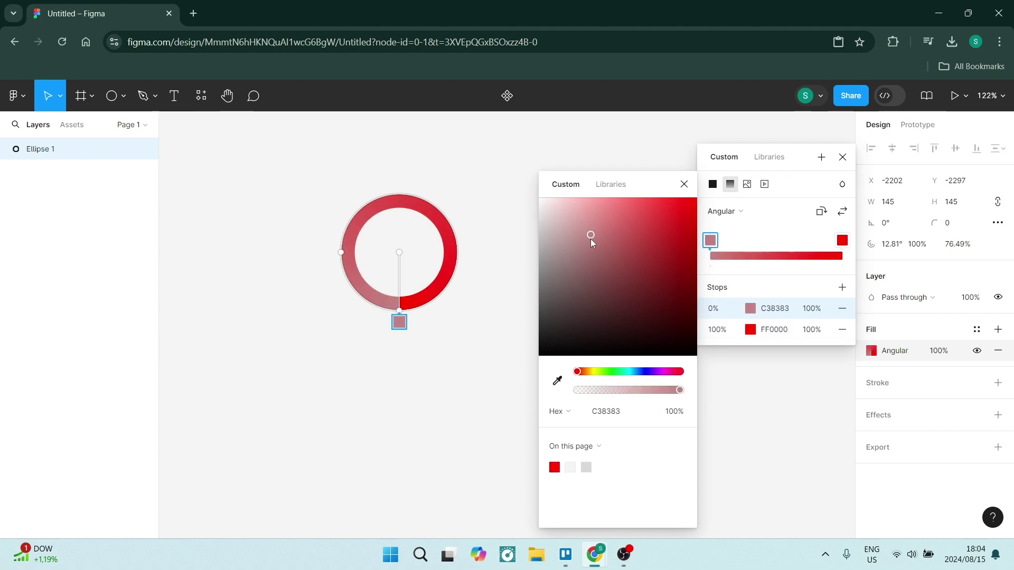
left_click(580, 396)
Convert the gradient ring into a component and view its component configuration
left_click(378, 303)
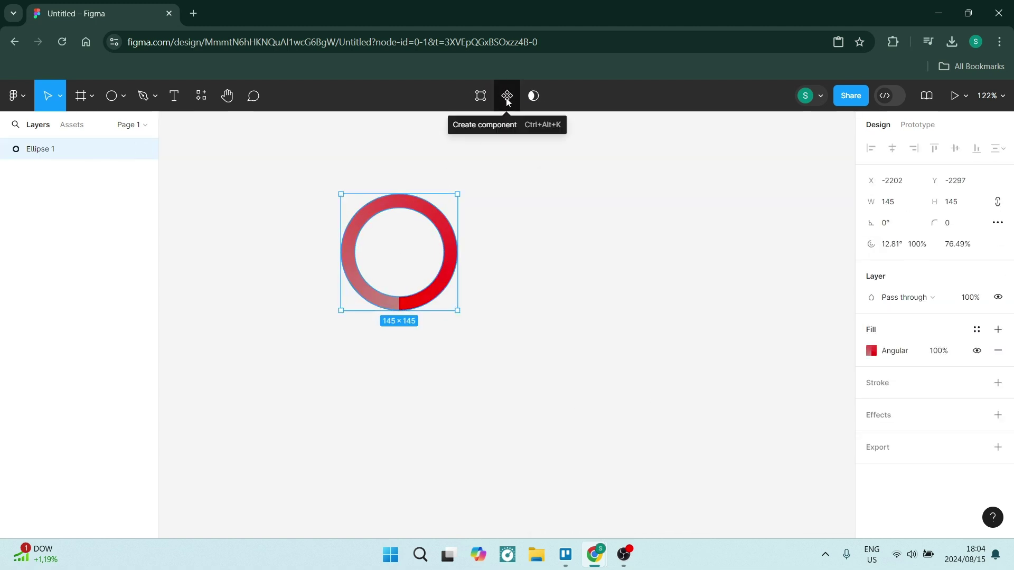
left_click(507, 95)
left_click(997, 297)
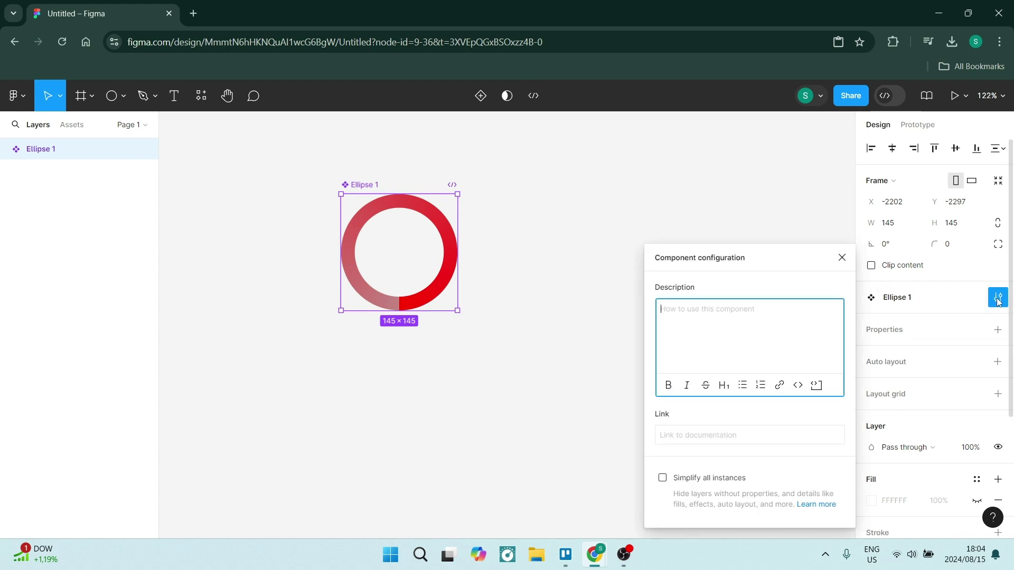
left_click(308, 265)
Add three variants to the ring component
left_click(479, 98)
scroll(416, 255, "down", 2)
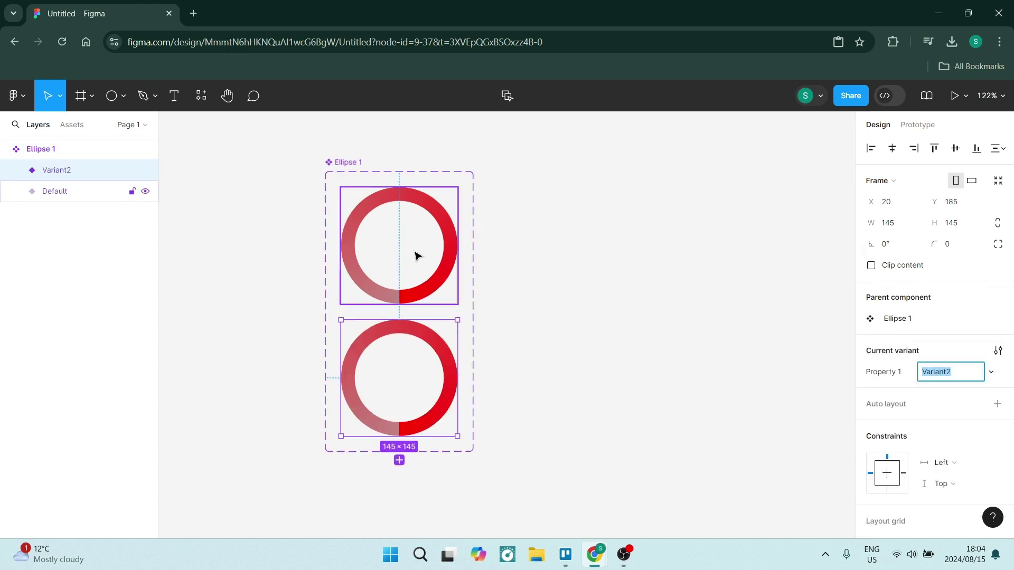
double_click(407, 394)
scroll(394, 403, "down", 2)
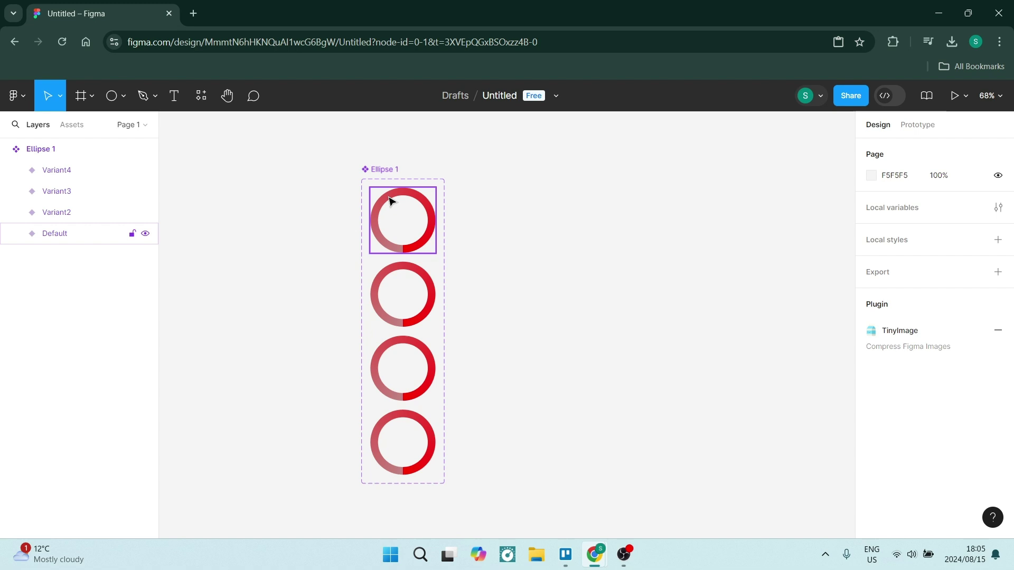
Rotate the gradient ring in the second variant and set the third variant's ring rotation to -180°
left_click(399, 280)
double_click(424, 275)
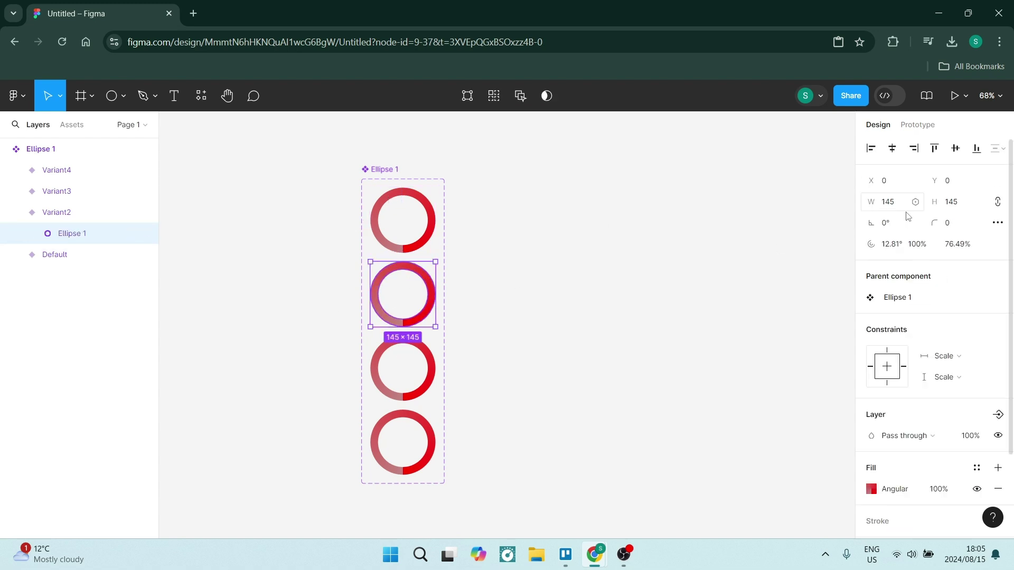
double_click(425, 351)
left_click(887, 225)
type("-180")
key("Return")
Set the rotation of the ring inside the fourth variant to -270°
double_click(423, 423)
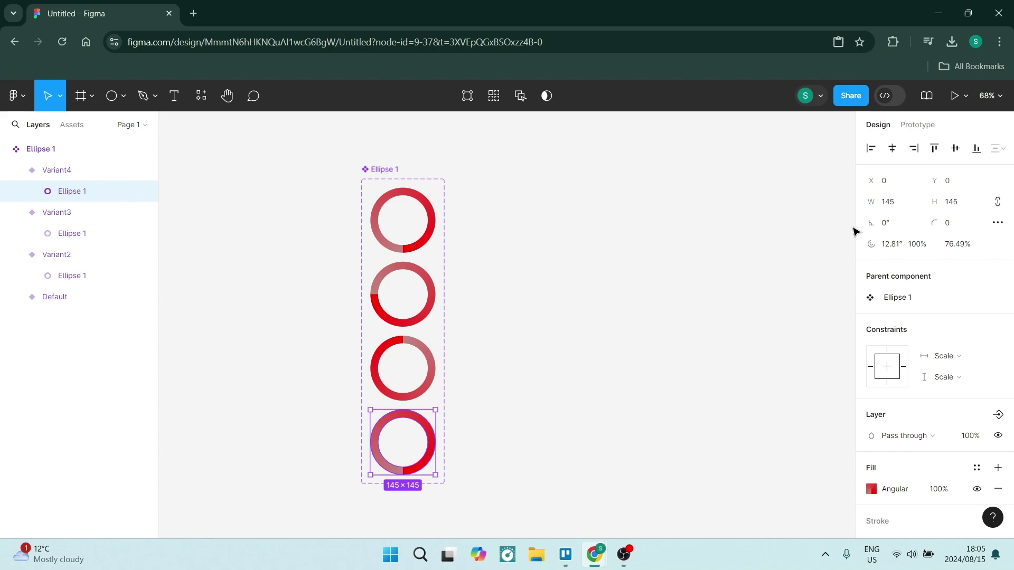
left_click(887, 227)
type("-270")
key("Return")
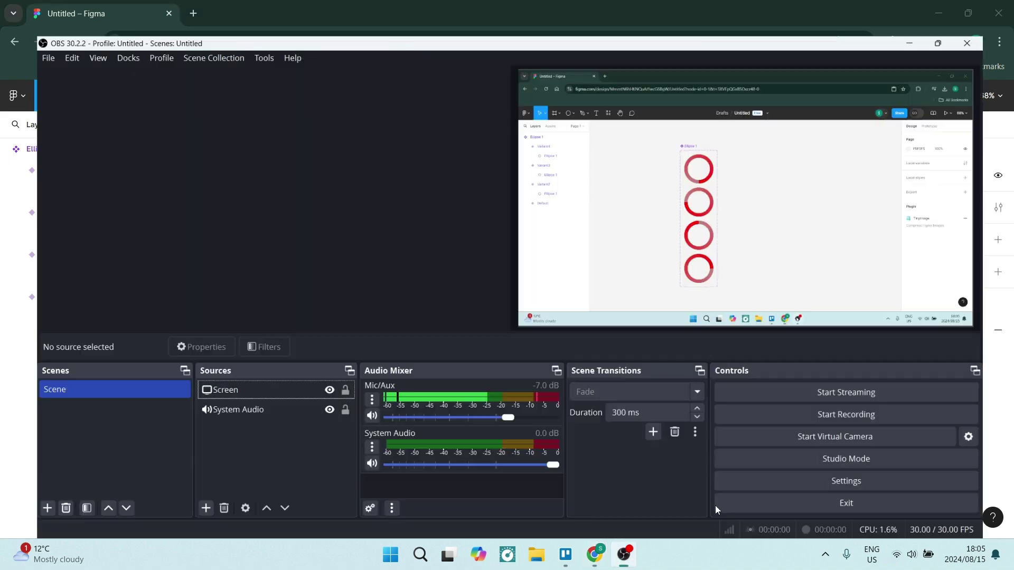
left_click(588, 395)
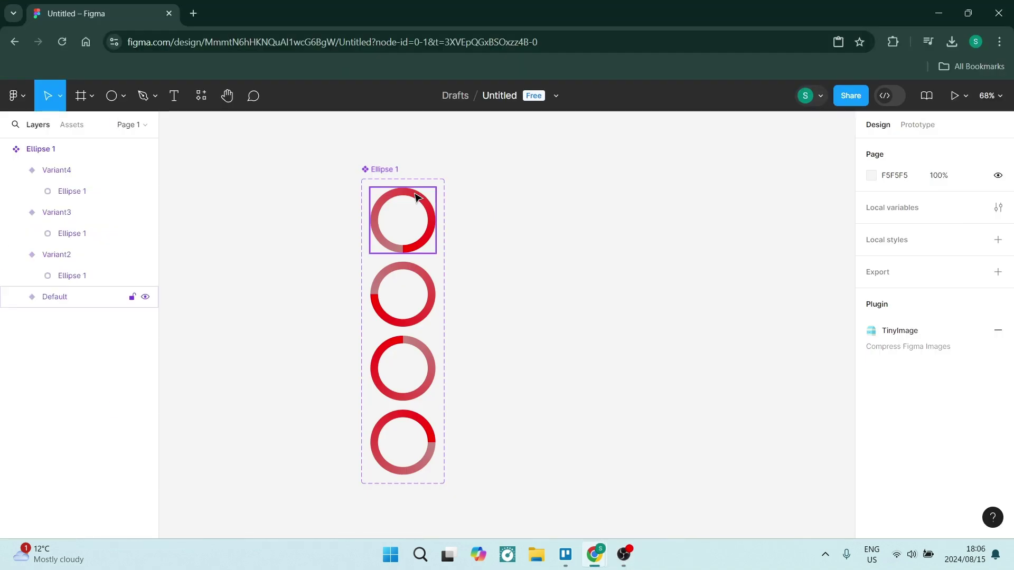
Add a prototype interaction from the Default variant to Variant2, triggered after delay and animated with Smart animate
left_click(417, 198)
left_click(918, 125)
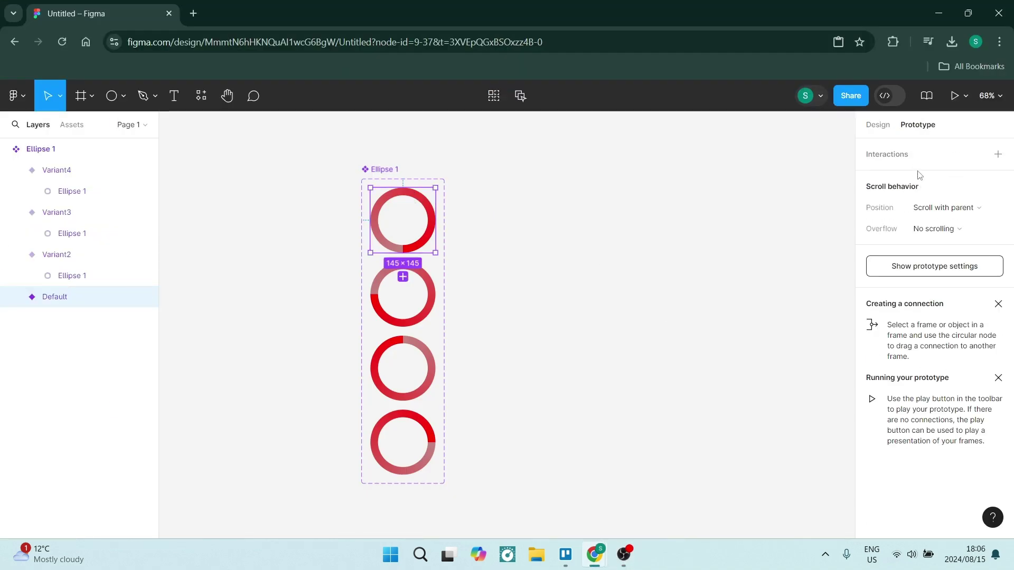
left_click_drag(433, 303, 433, 302)
left_click(355, 295)
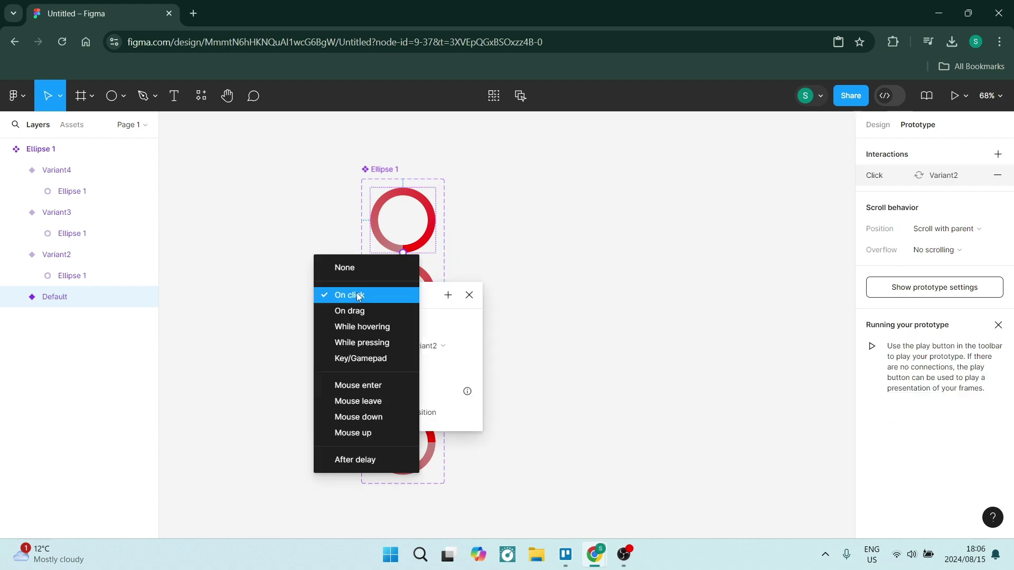
left_click(355, 459)
left_click(376, 388)
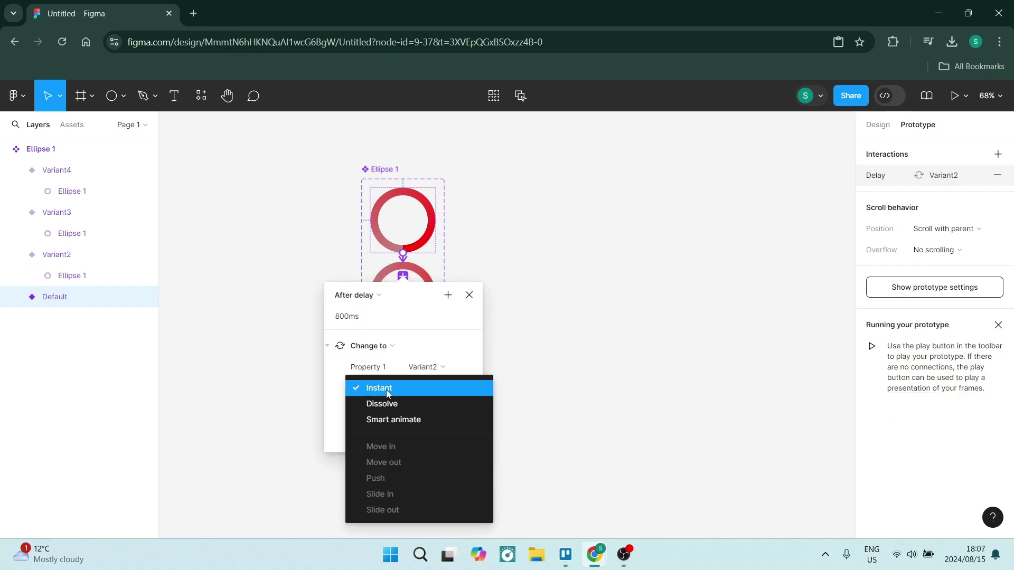
left_click(389, 419)
left_click(430, 367)
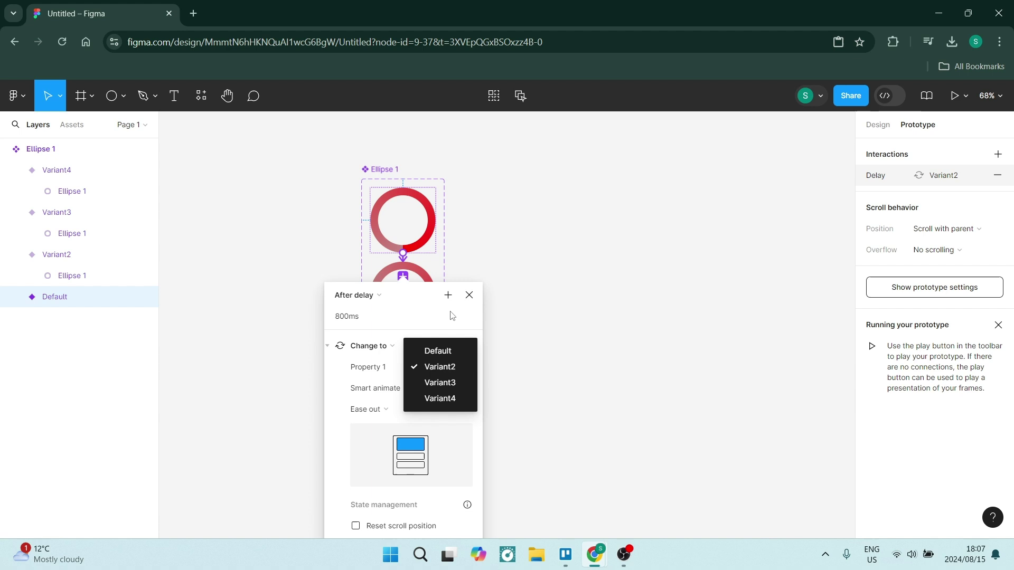
left_click(447, 326)
left_click(364, 297)
left_click(375, 322)
scroll(422, 463, "down", 1)
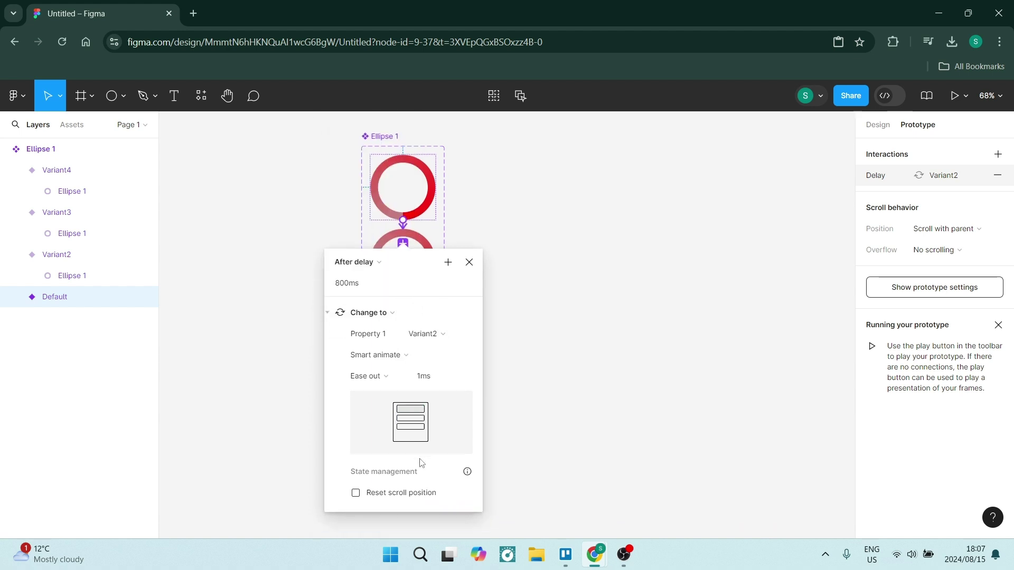
Connect Variant2 to Variant3 with an After delay interaction that keeps the Change to action
left_click(430, 265)
left_click_drag(446, 363, 400, 363)
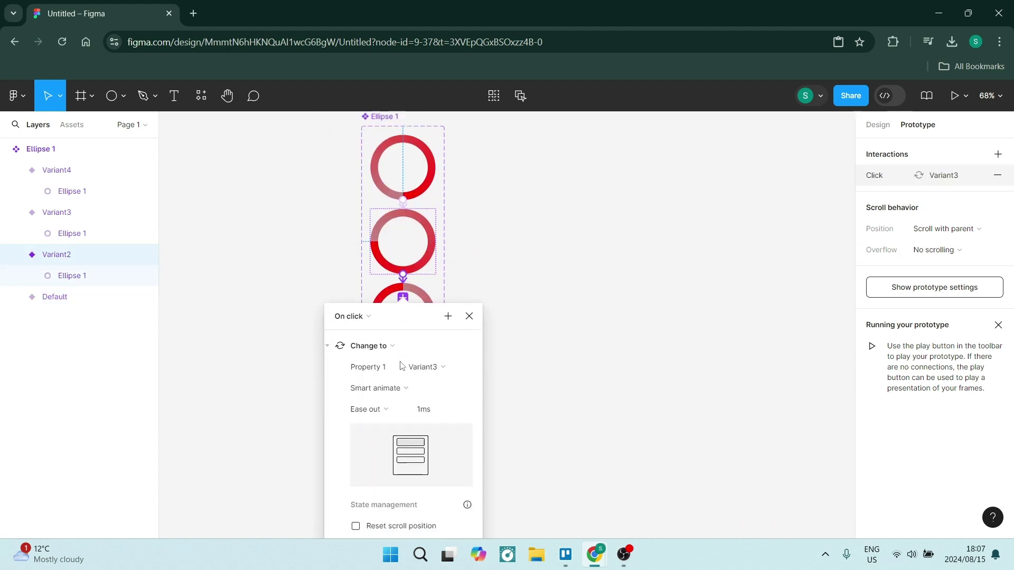
left_click(361, 276)
left_click(367, 442)
left_click(391, 328)
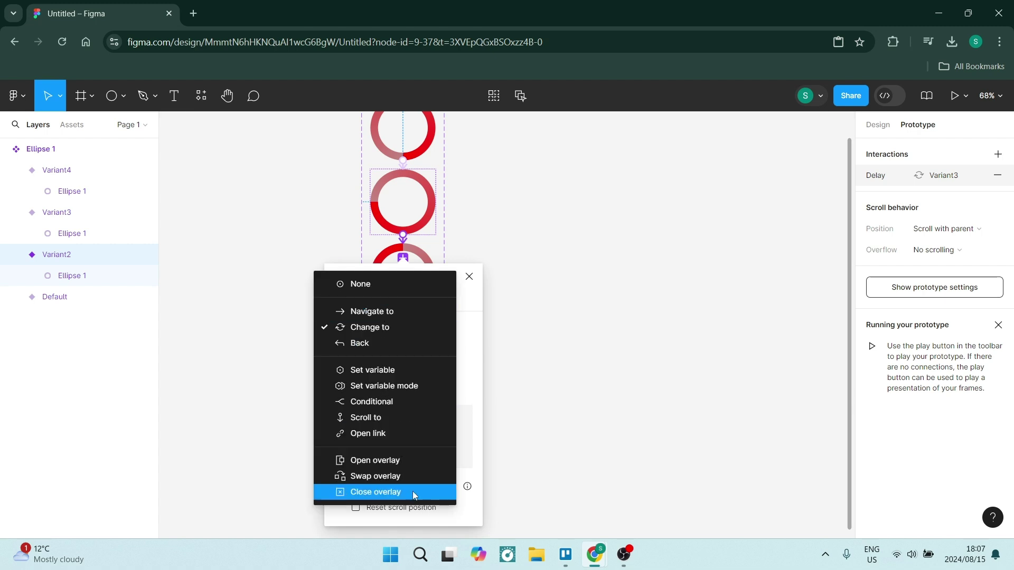
left_click(390, 327)
Connect Variant3 to Variant4 and set the interaction's trigger to After delay
left_click(426, 257)
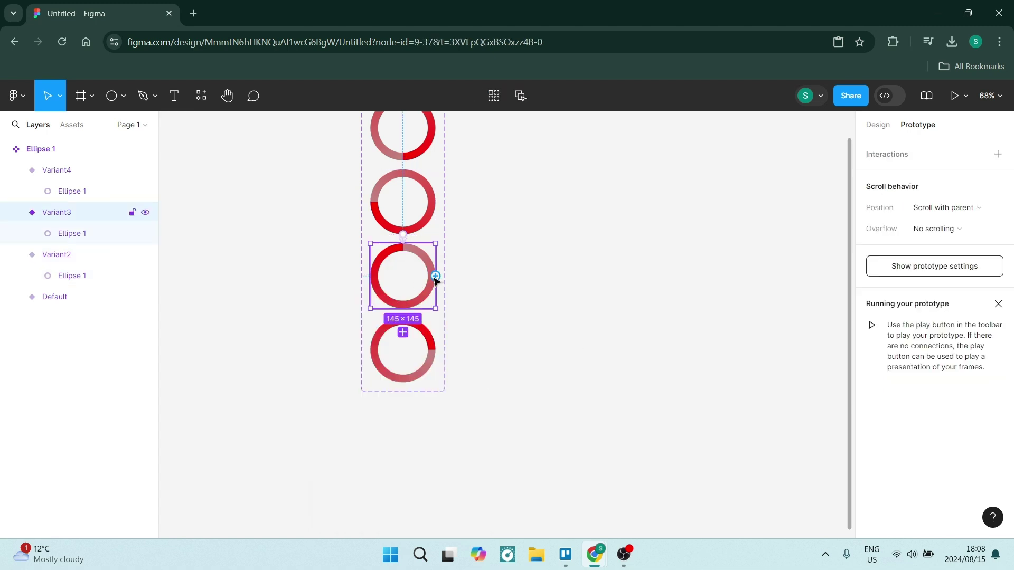
left_click_drag(435, 277, 406, 347)
left_click(373, 353)
left_click(370, 515)
left_click(400, 283)
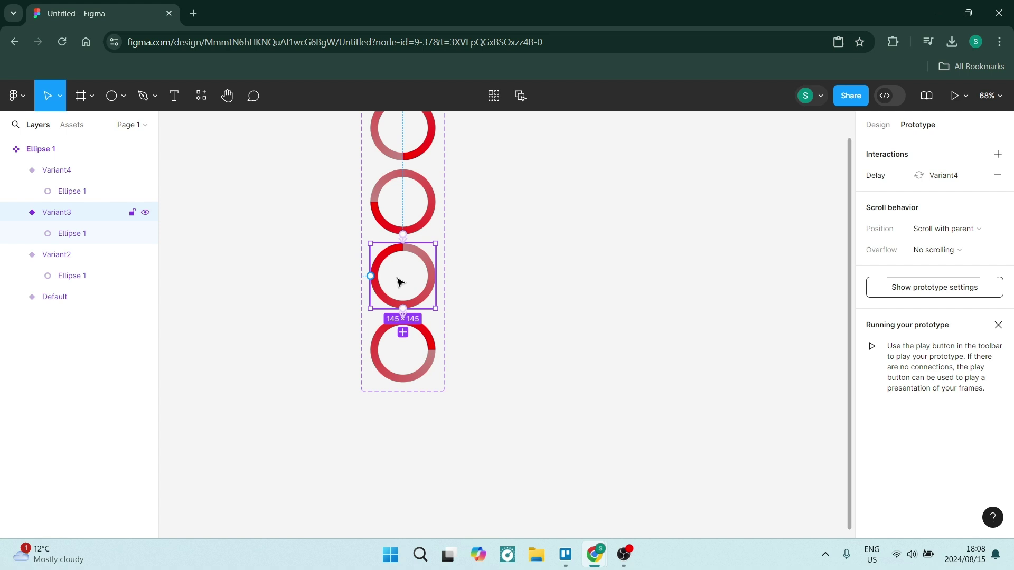
Undo the prototype interactions added between the ring variants
key("ctrl+z")
key("ctrl+z")
key("ctrl+z")
key("ctrl+z")
key("ctrl+z")
key("ctrl+z")
key("ctrl+z")
key("ctrl+z")
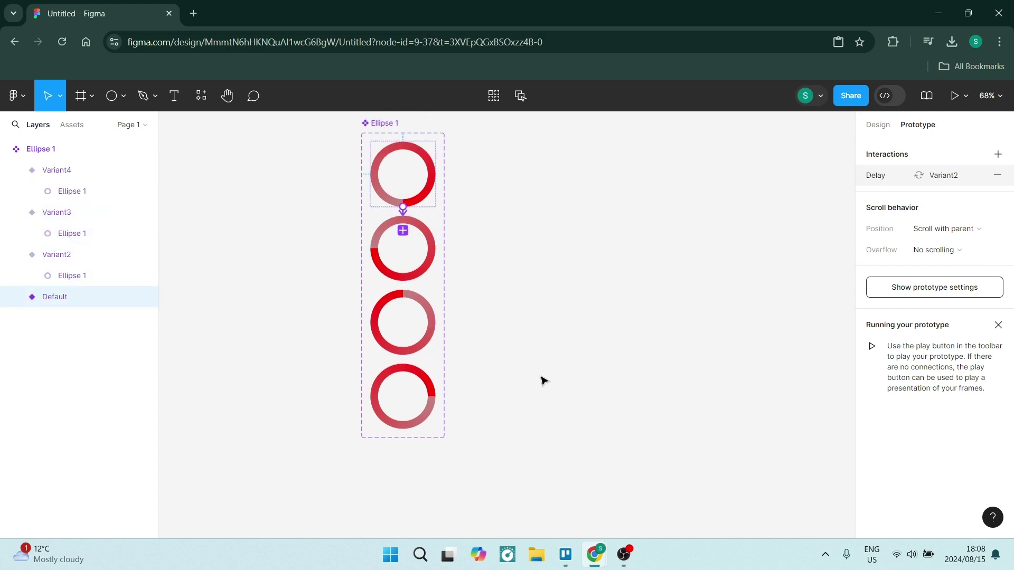
Connect the Default variant to Variant2 with a 1 ms After delay trigger and a Linear Smart animate transition
left_click(403, 173)
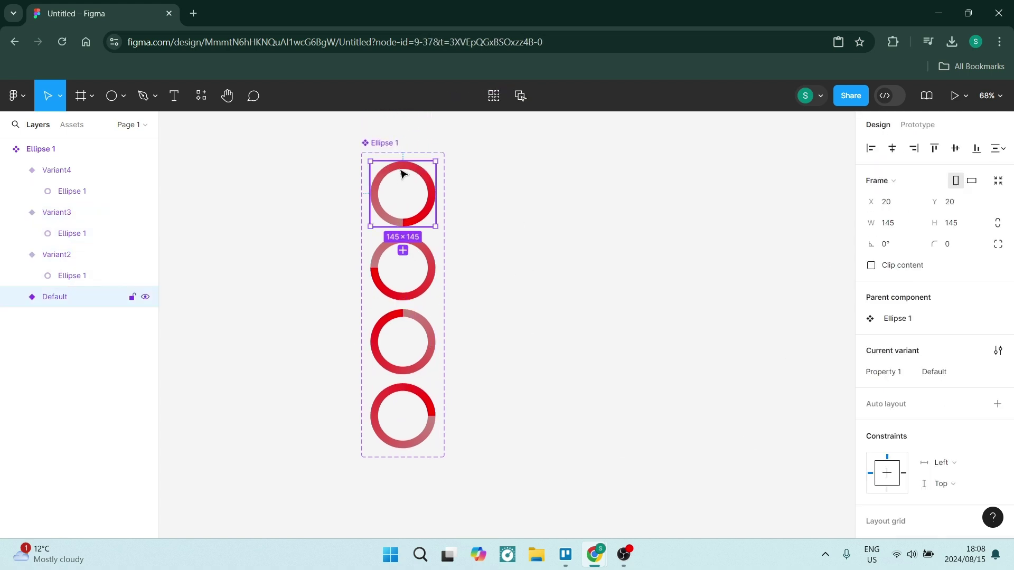
left_click(918, 126)
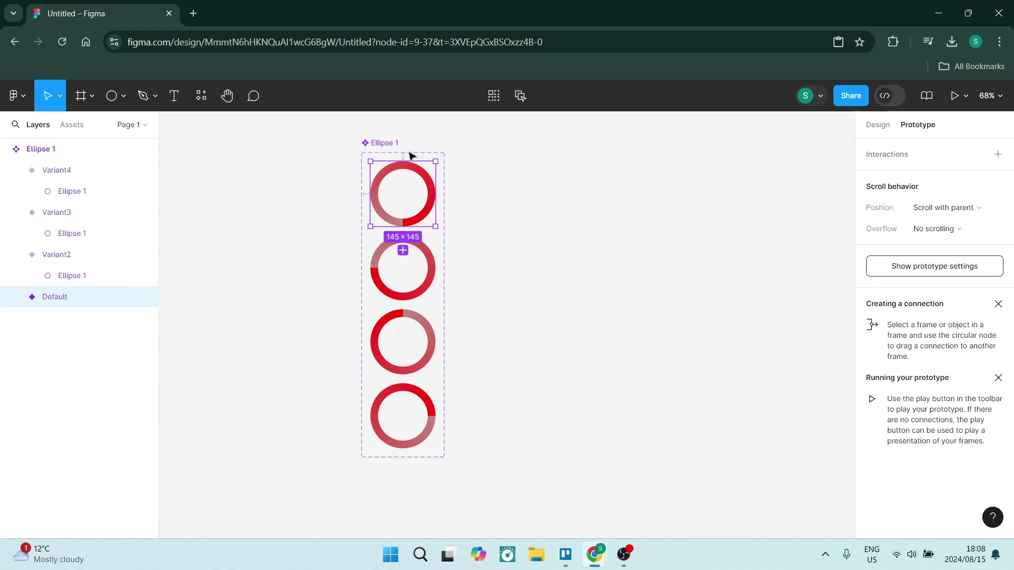
left_click_drag(436, 194, 403, 269)
left_click(365, 278)
left_click(370, 448)
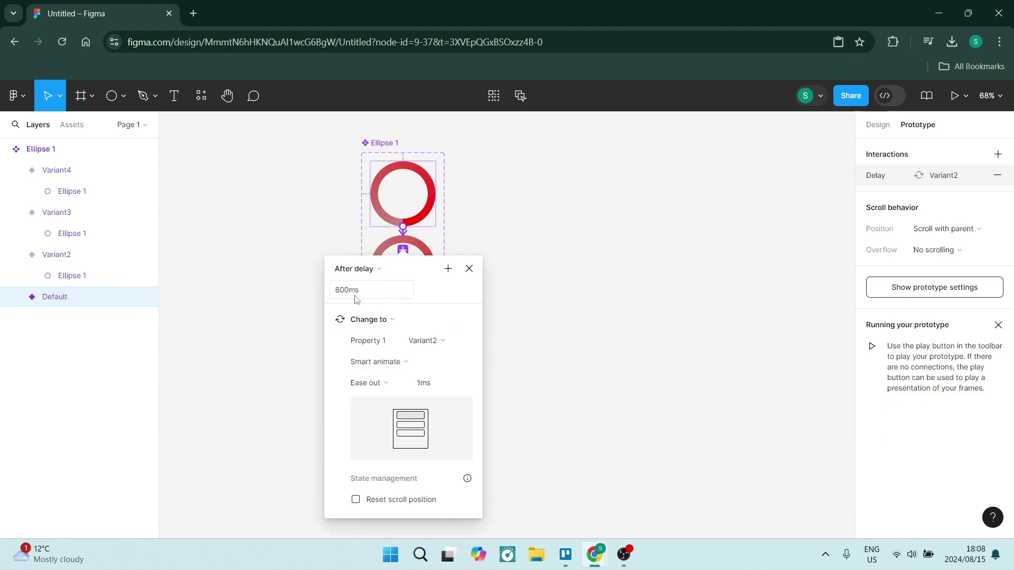
left_click(370, 384)
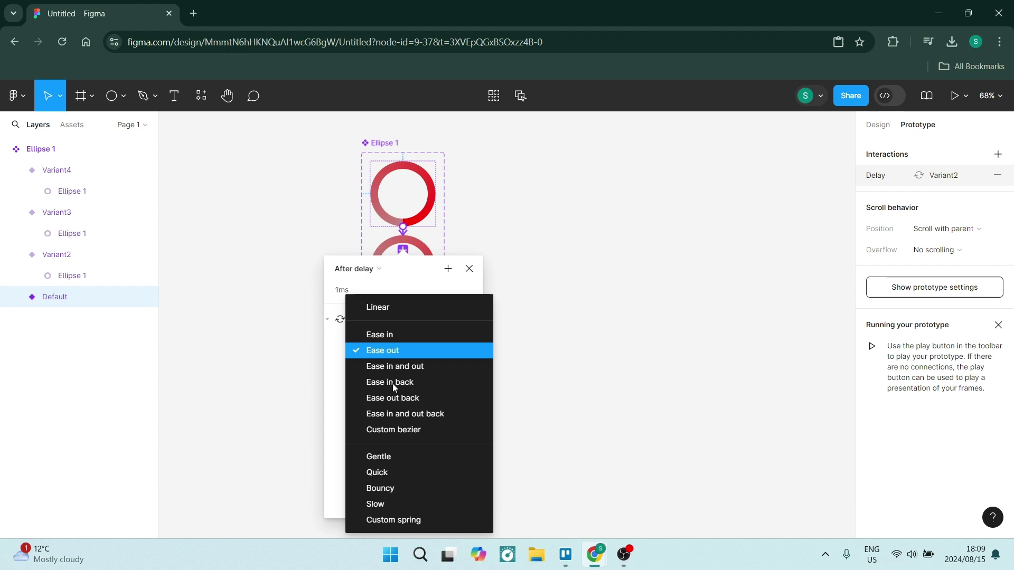
left_click(369, 306)
left_click(469, 271)
Connect Variant2 to Variant3 with an After delay trigger of 1 ms
left_click(410, 270)
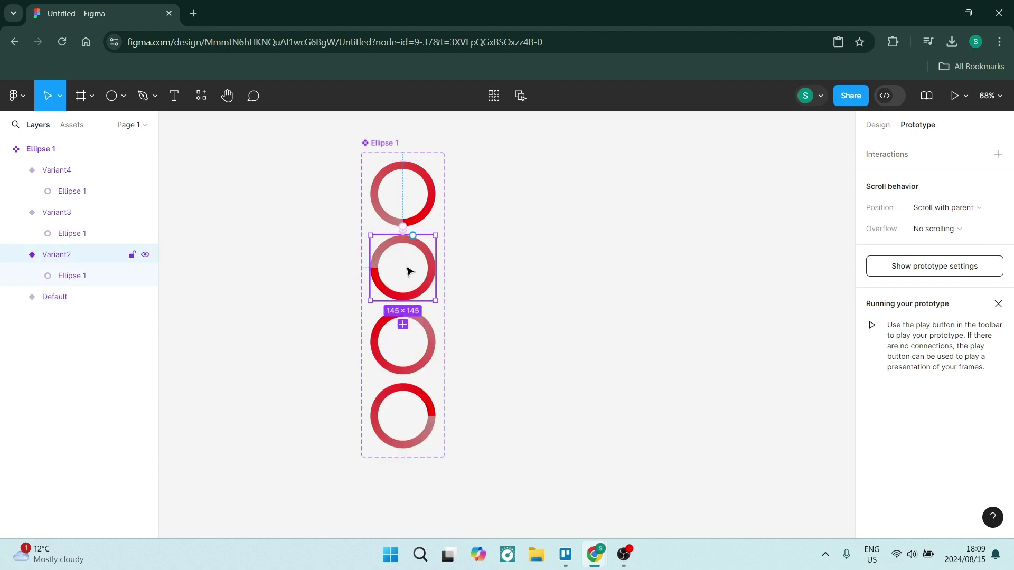
left_click_drag(435, 268, 416, 349)
left_click(367, 343)
left_click(372, 511)
left_click(388, 362)
type("1")
key("Return")
scroll(369, 417, "down", 1)
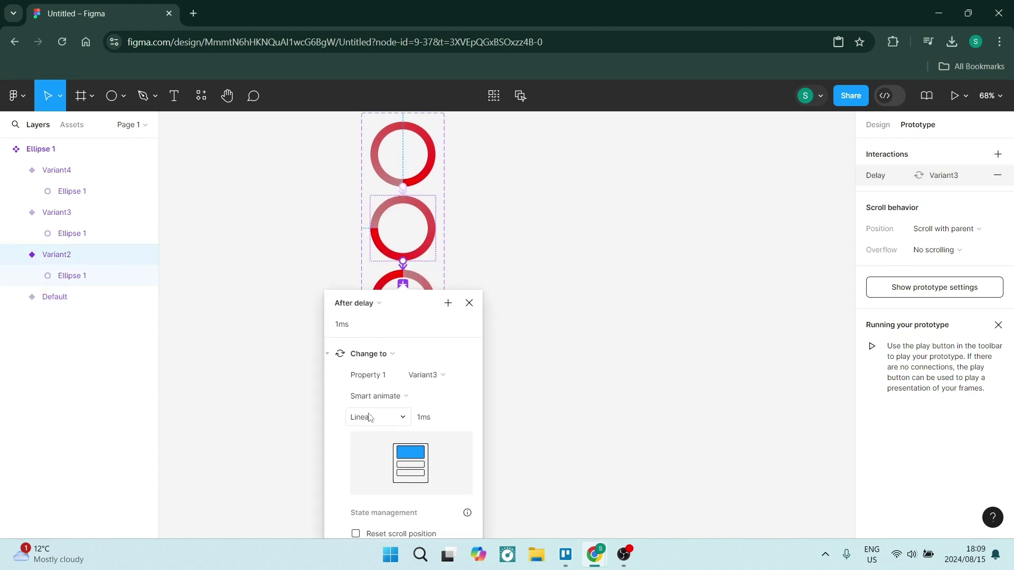
left_click(469, 284)
Connect Variant3 to Variant4 using an After delay trigger and adjust its delay time
left_click(429, 294)
left_click_drag(436, 284, 415, 355)
left_click(364, 357)
left_click(355, 520)
left_click(349, 379)
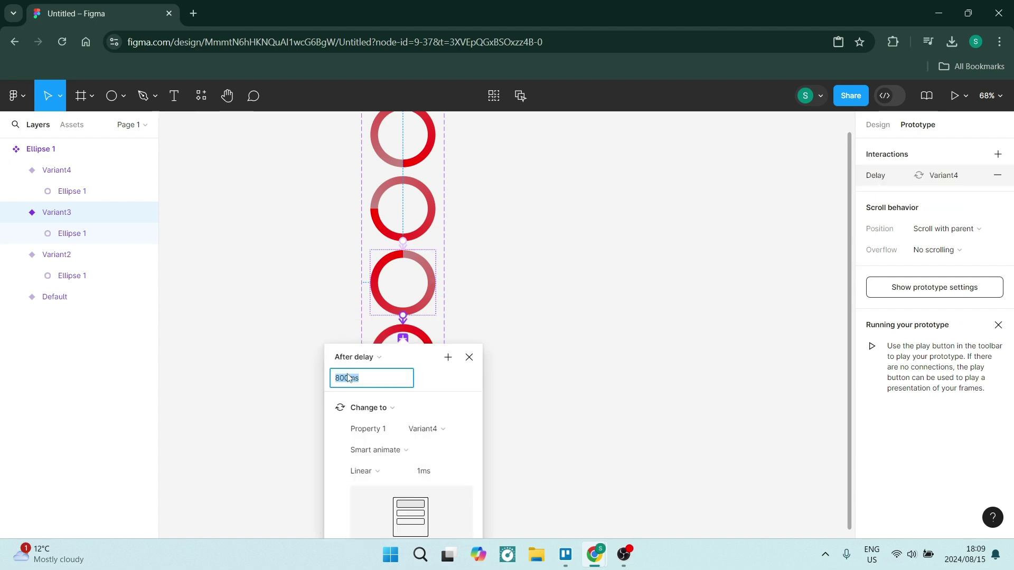
scroll(374, 474, "down", 2)
left_click(493, 418)
Connect Variant4 back to the Default variant with an After delay trigger of 1 ms
scroll(479, 417, "up", 3)
left_click(431, 415)
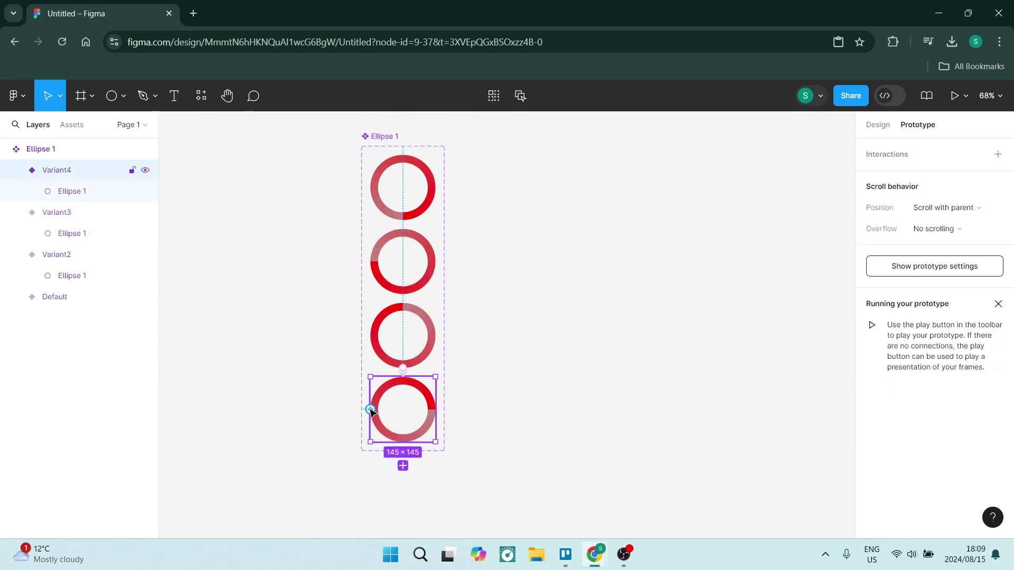
left_click_drag(377, 179, 377, 179)
left_click(353, 253)
left_click(356, 417)
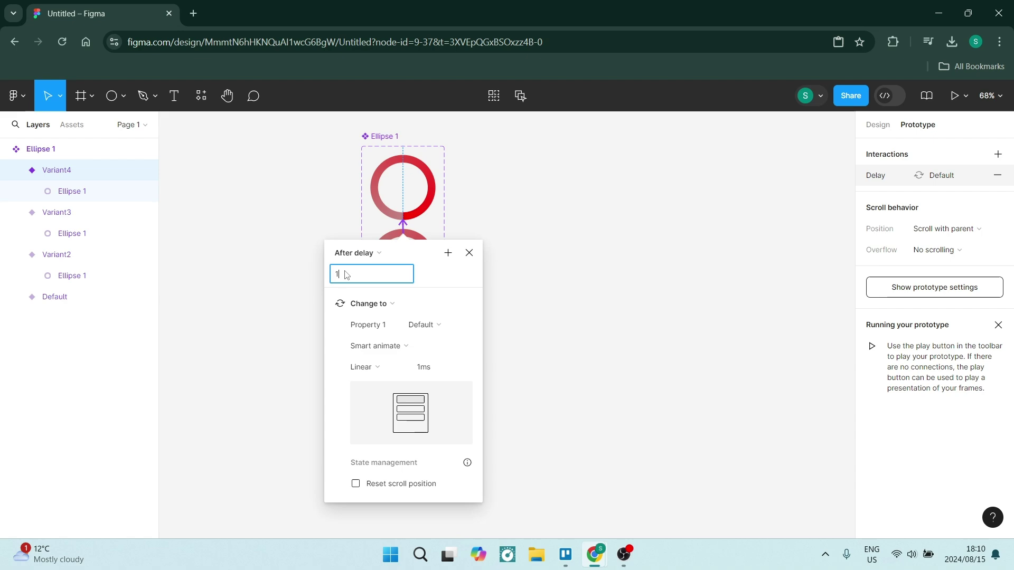
left_click(429, 324)
left_click(430, 325)
left_click(639, 404)
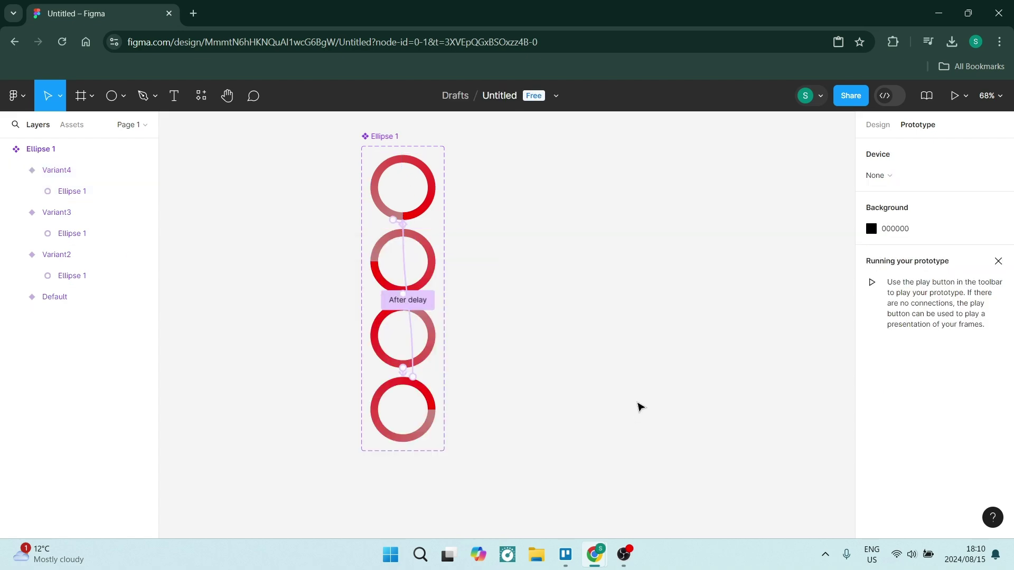
Draw a rectangle beside the ring component set and size it to 300 × 300
left_click(625, 556)
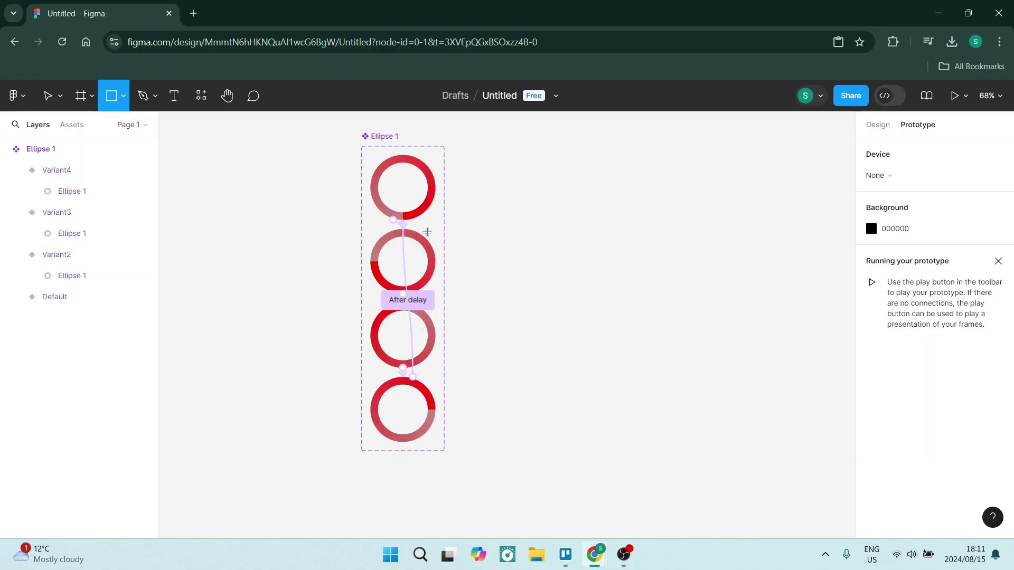
left_click_drag(510, 173, 644, 276)
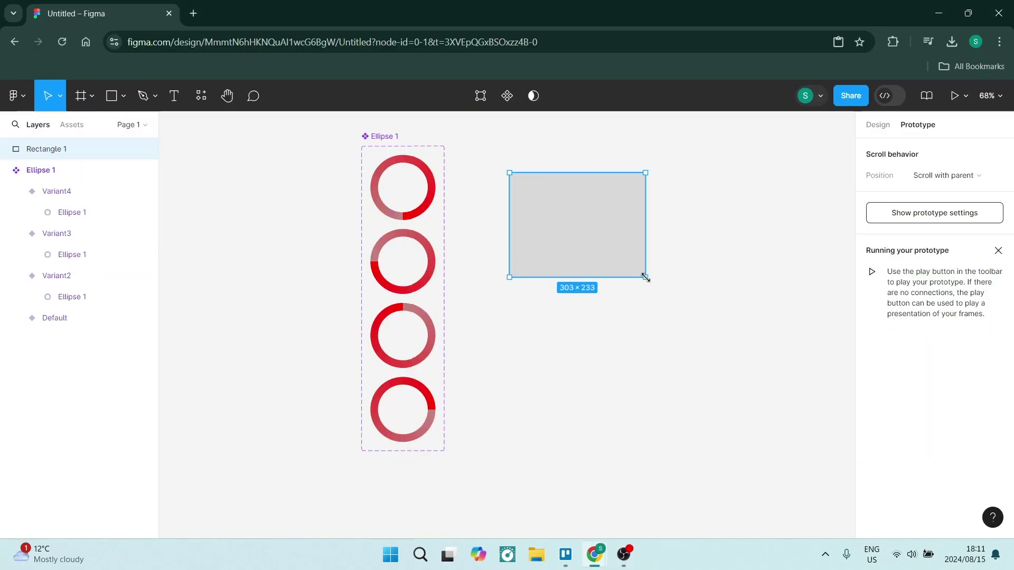
left_click(878, 125)
left_click(892, 203)
left_click(946, 204)
type("300")
key("Return")
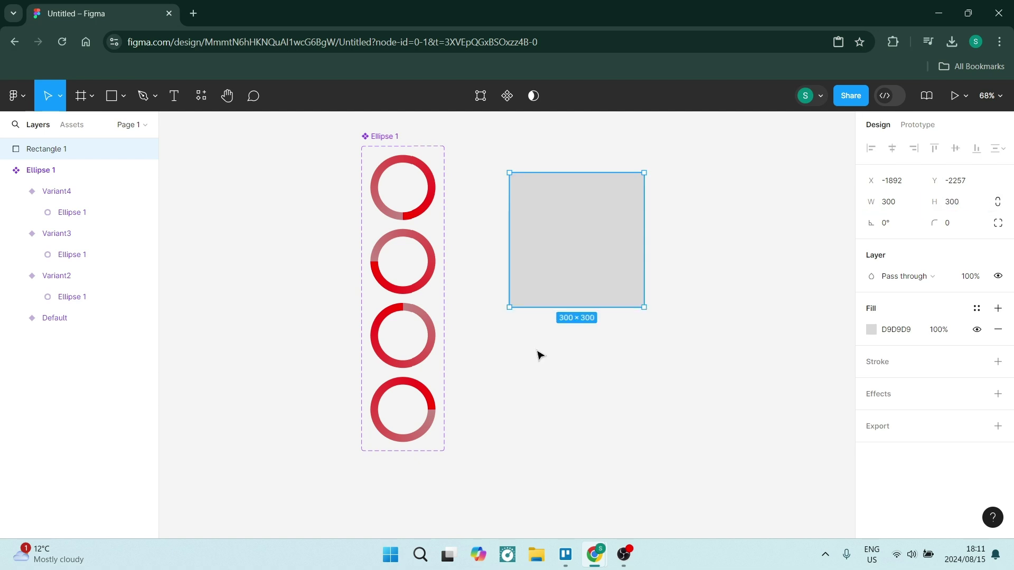
Change the square's fill to white FFFFFF and wrap the square in a frame
left_click(872, 329)
left_click_drag(769, 281, 698, 198)
right_click(585, 229)
left_click(606, 274)
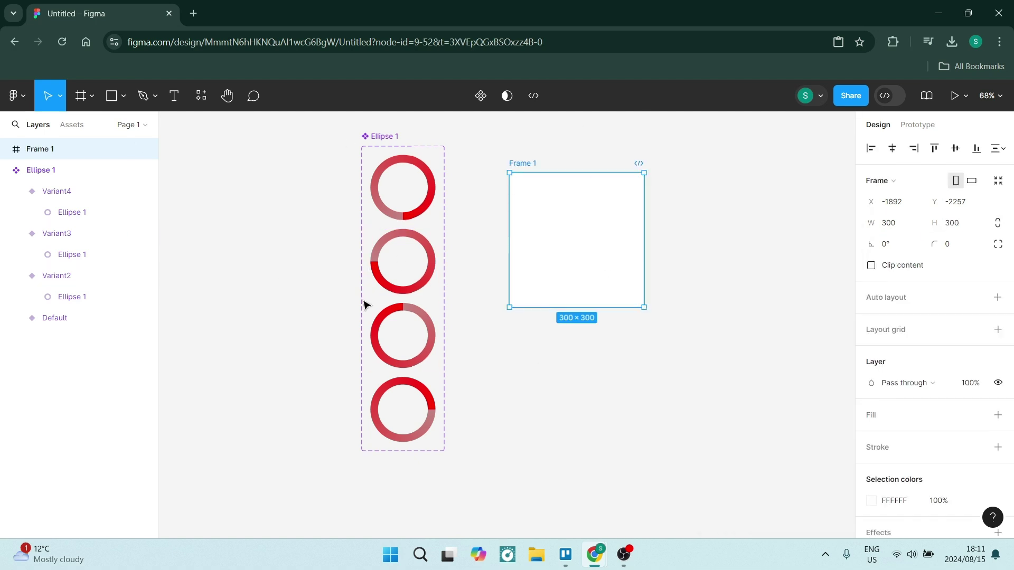
Place an instance of the local ring component at the centre of the white frame
left_click(72, 124)
left_click_drag(36, 242, 575, 254)
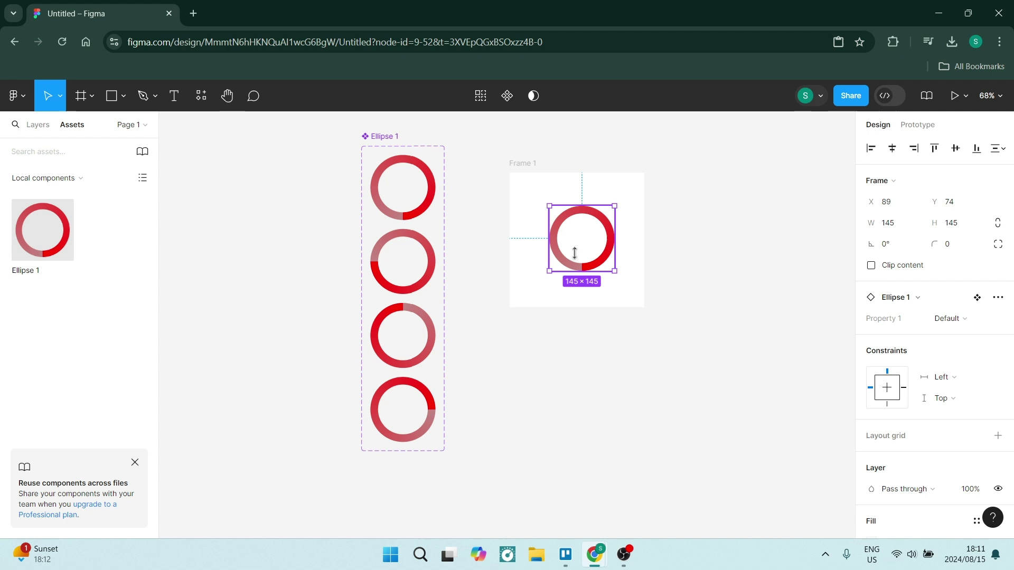
left_click(682, 229)
Switch to the prototype settings and preview the frame's ring animation
key("shift+e")
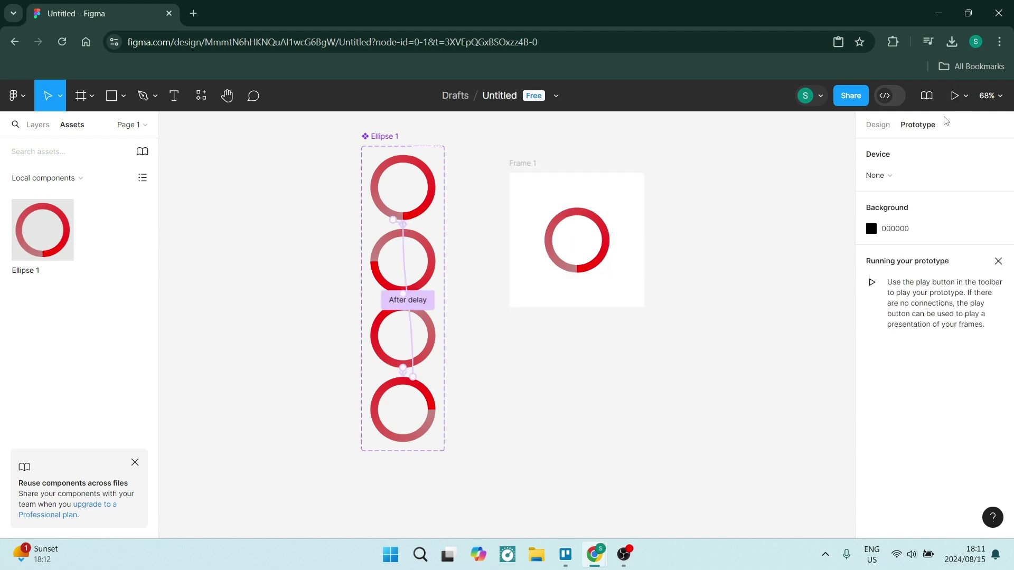
left_click(965, 96)
left_click(930, 143)
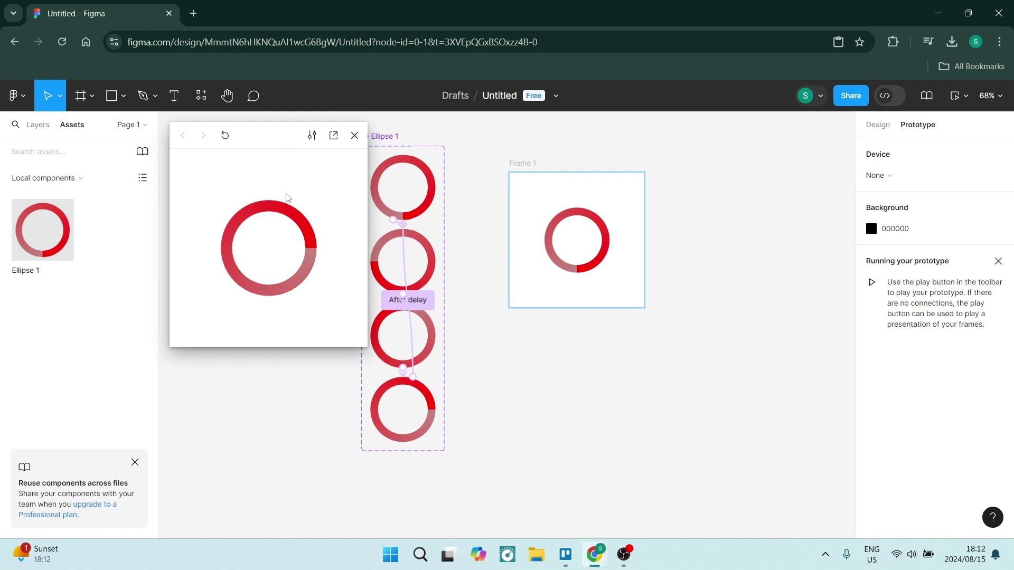
Check the prototype connections between the ring variants and preview the animation again
left_click(400, 172)
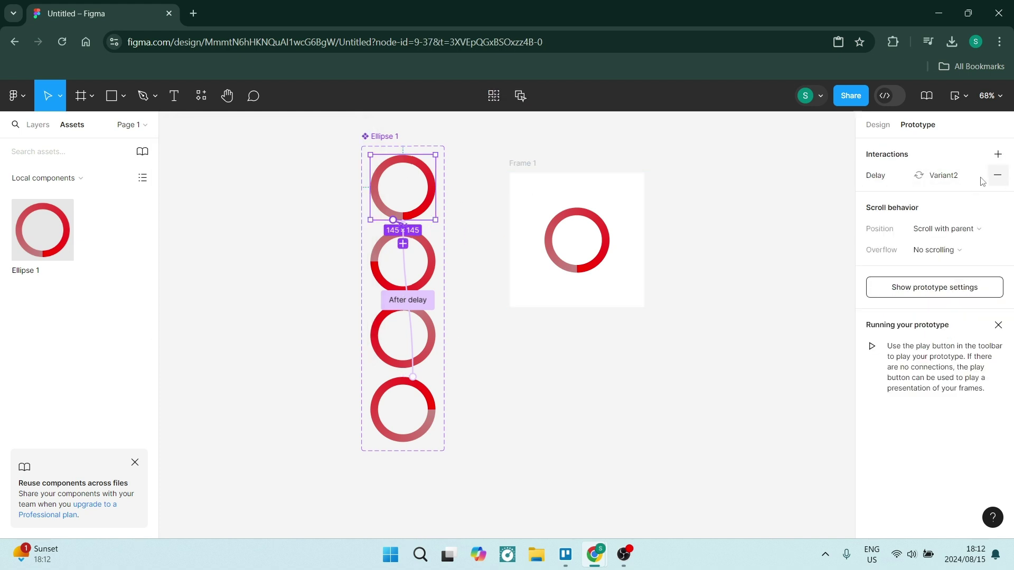
left_click(937, 283)
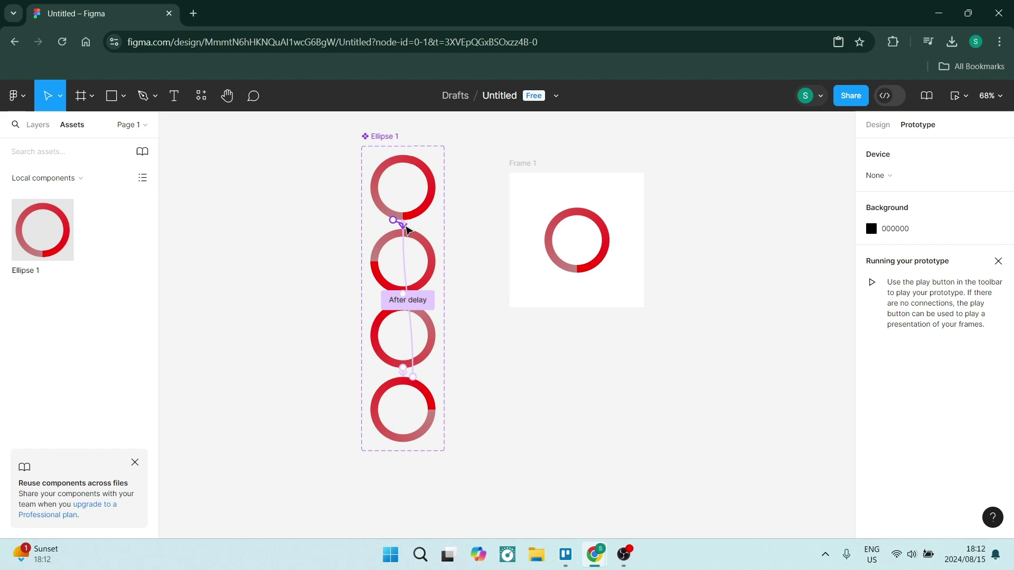
scroll(372, 237, "up", 4)
scroll(473, 309, "down", 5)
left_click(955, 96)
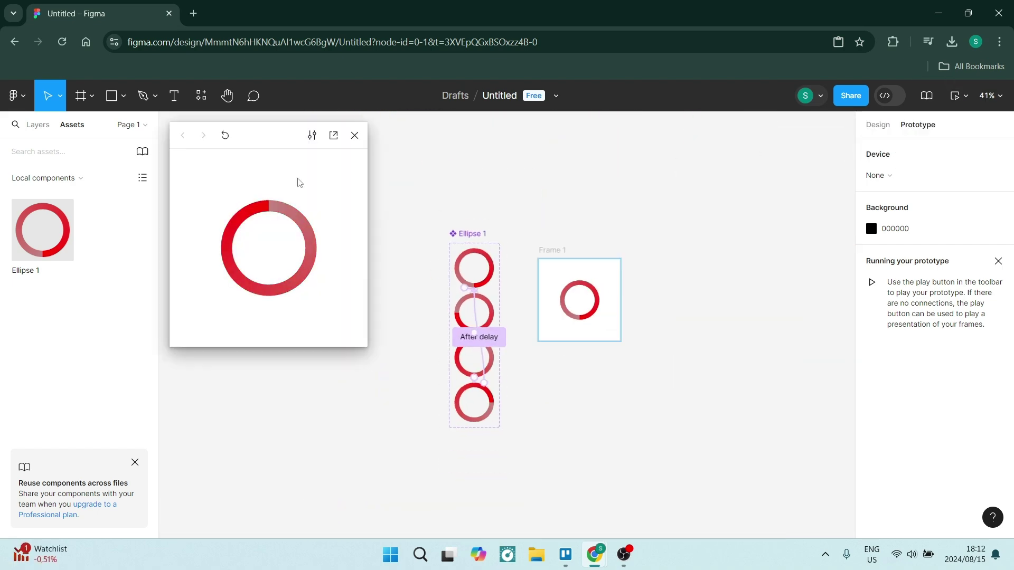
left_click(354, 135)
Inspect the settings of the After delay interaction from the Default variant to Variant2
scroll(504, 353, "up", 10)
left_click(503, 352)
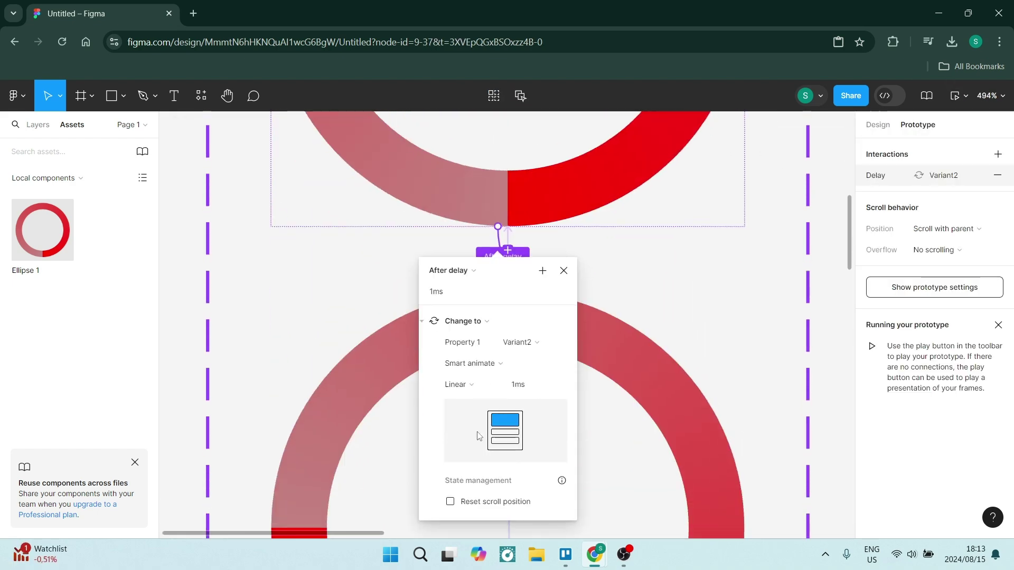
left_click(416, 400)
scroll(545, 301, "down", 8)
left_click(629, 324)
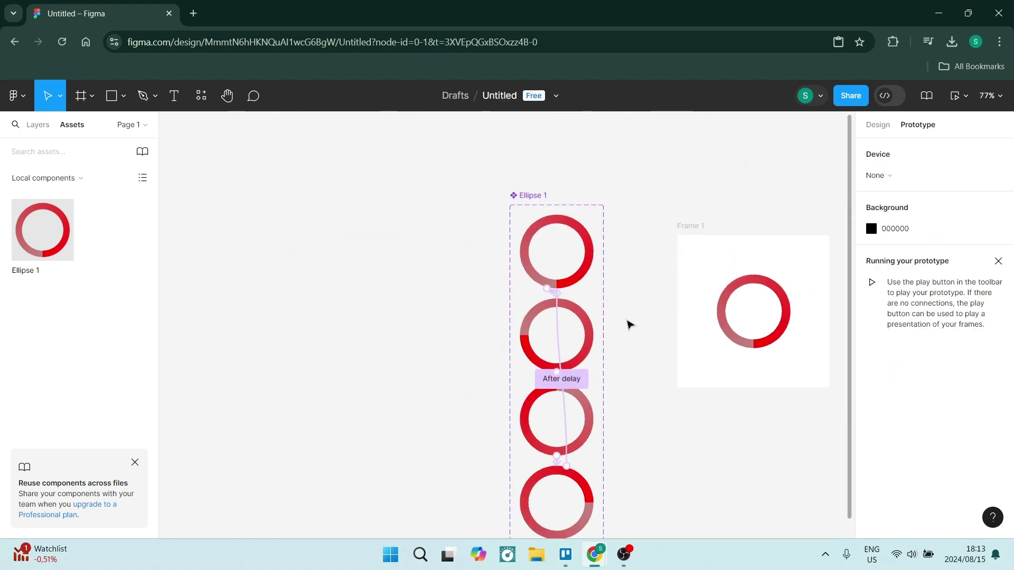
Select the ring inside the Default variant and show its design properties to check the rotation
scroll(629, 324, "down", 1)
double_click(584, 240)
left_click(878, 126)
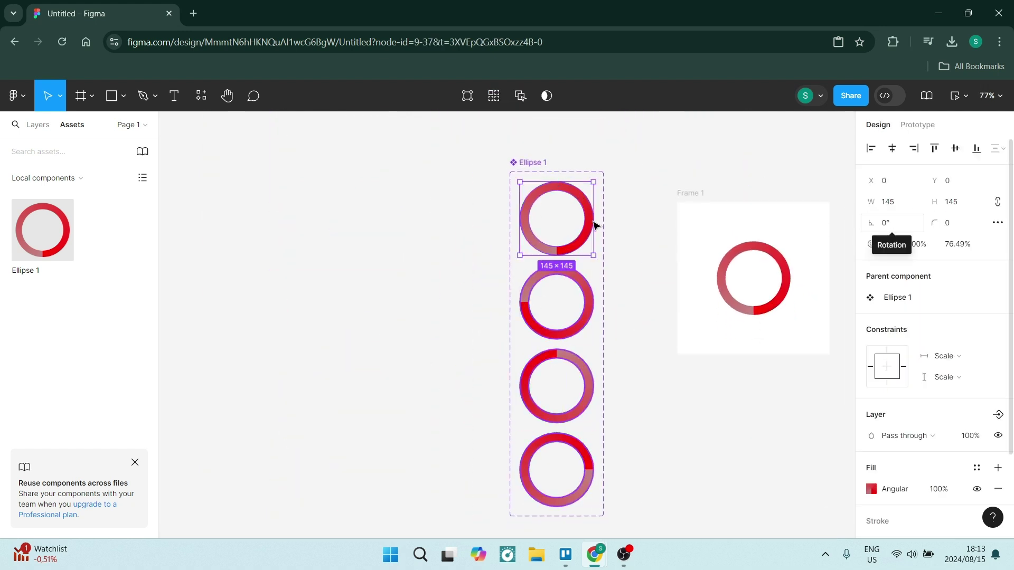